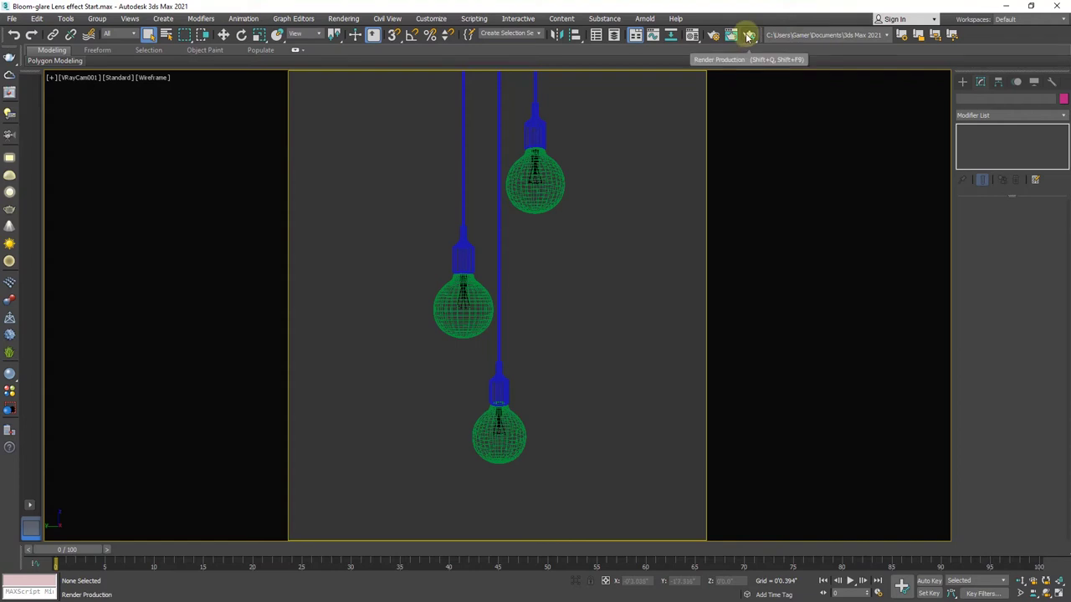
Render the camera view and apply the Bulb Light VRayLightMtl to the filament
left_click(749, 36)
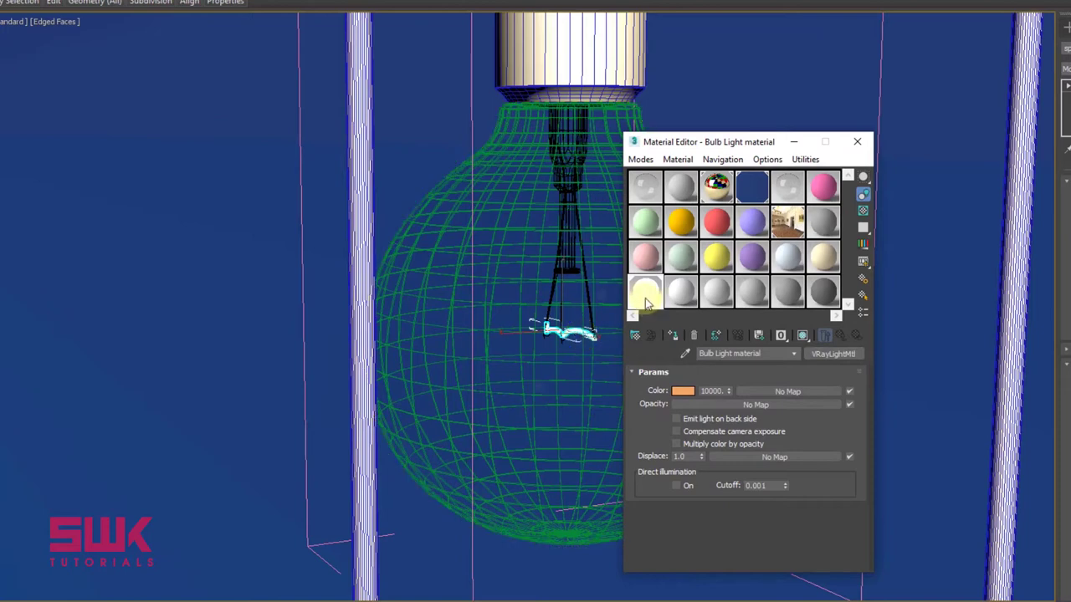
left_click_drag(645, 291, 585, 330)
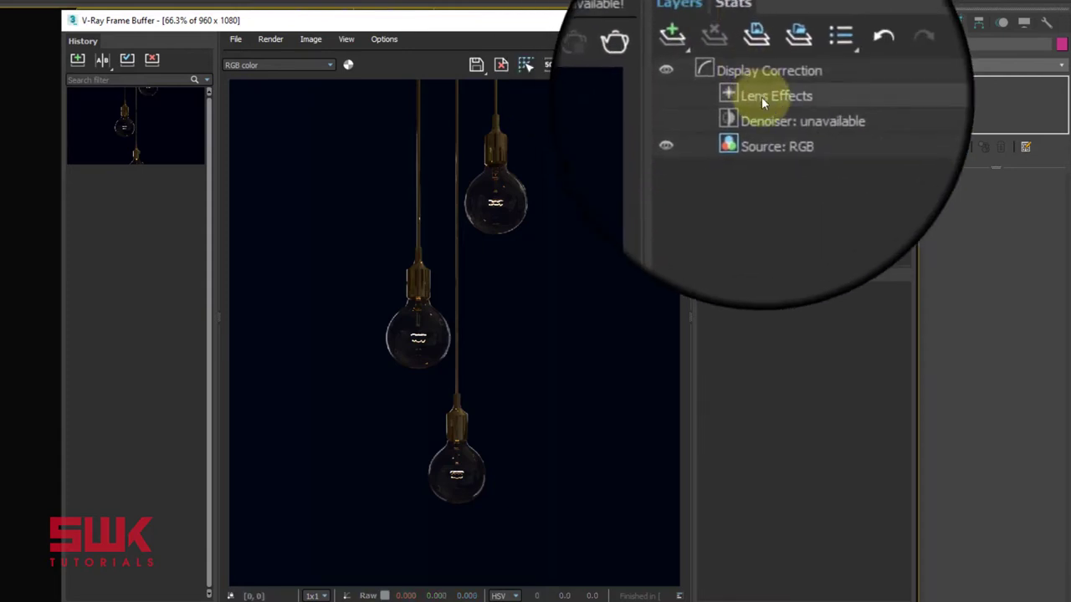
Enable the Lens Effects bloom/glare effect, toggling the layer's visibility to compare
left_click(761, 96)
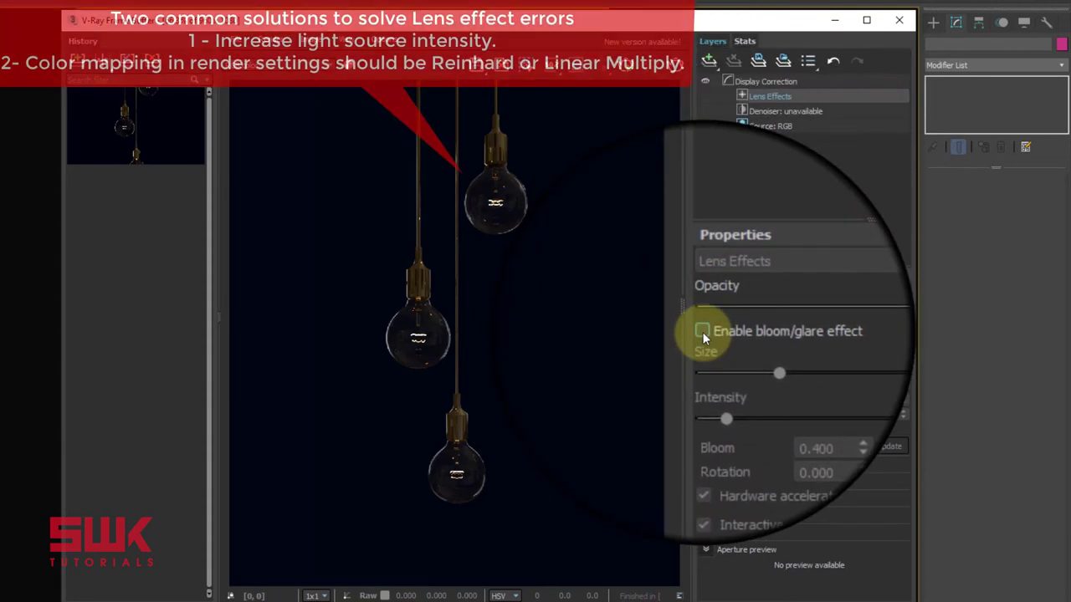
left_click(702, 332)
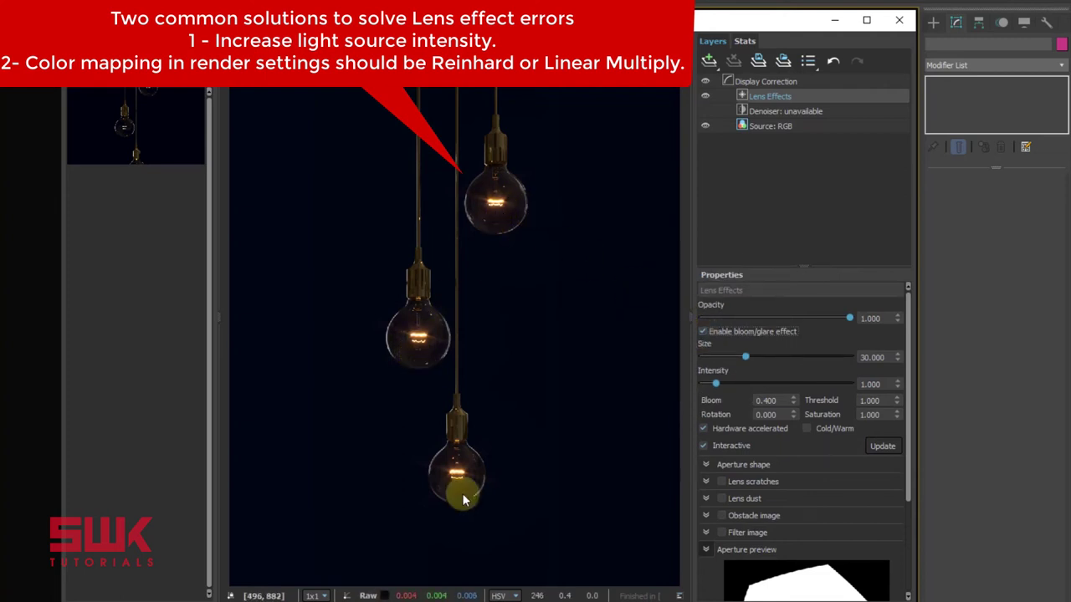
left_click(706, 97)
left_click(704, 96)
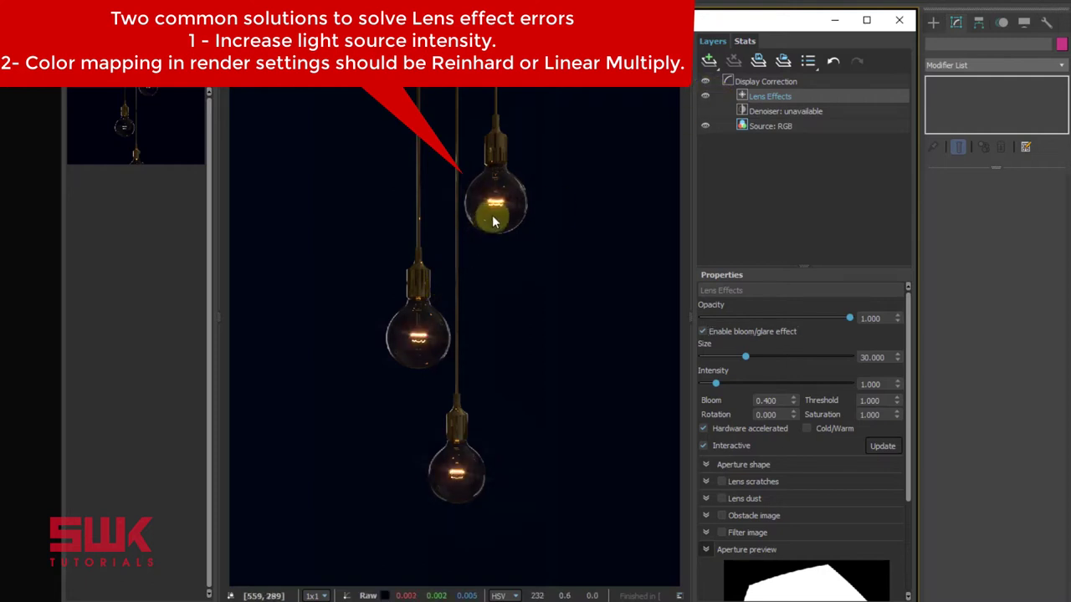
left_click(705, 386)
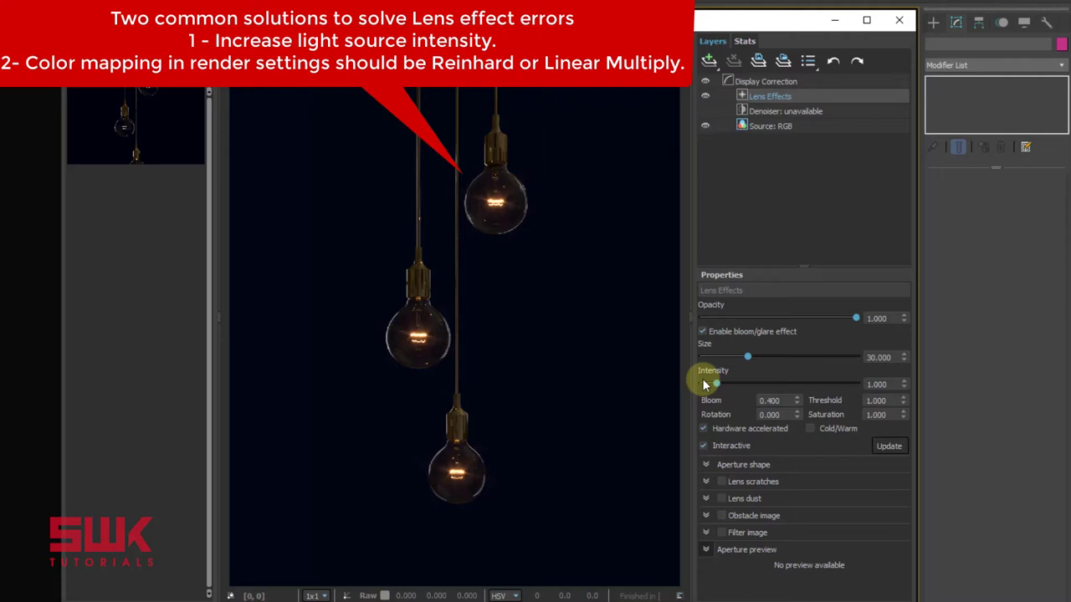
Raise the lens effect Intensity, trying 50 and 70 before settling on 100
mouse_move(708, 383)
left_mouse_down()
mouse_move(870, 383)
mouse_move(850, 383)
left_mouse_up()
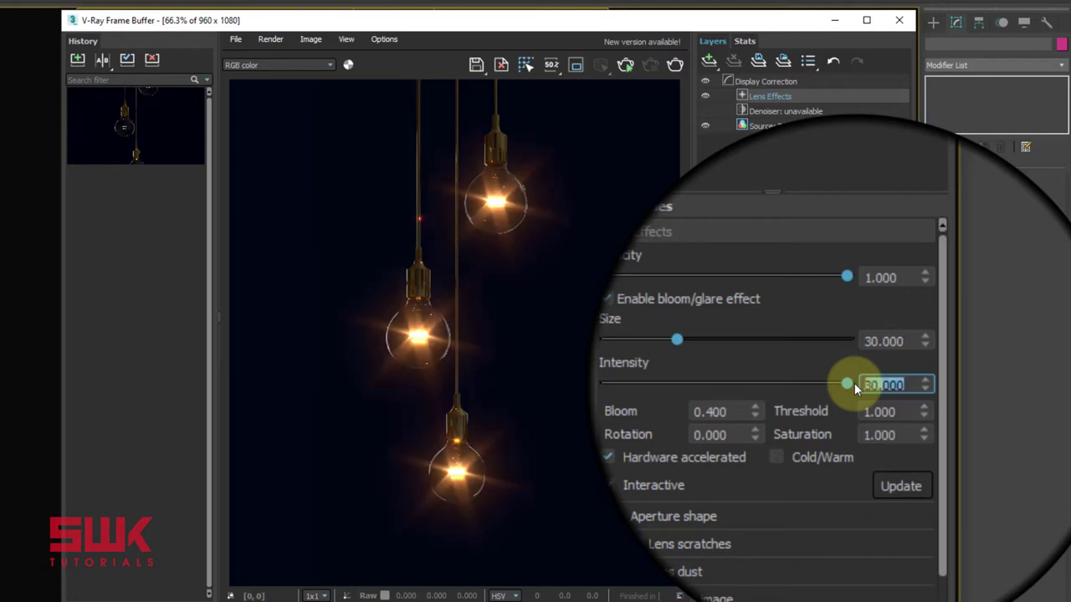
type("50")
key("Return")
type("70")
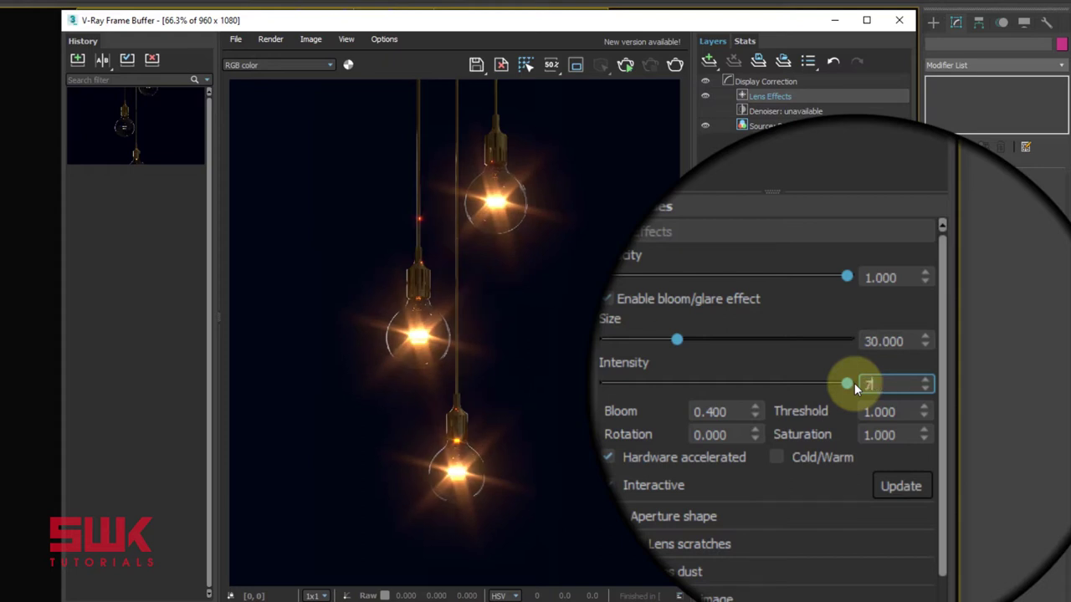
key("Return")
type("100")
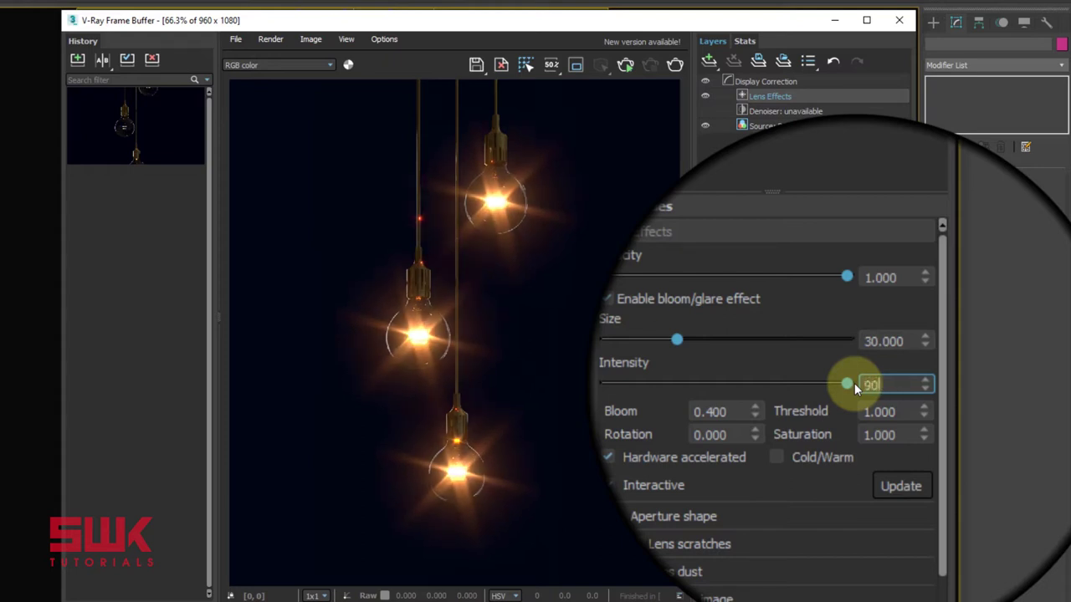
key("Return")
type("100")
key("Return")
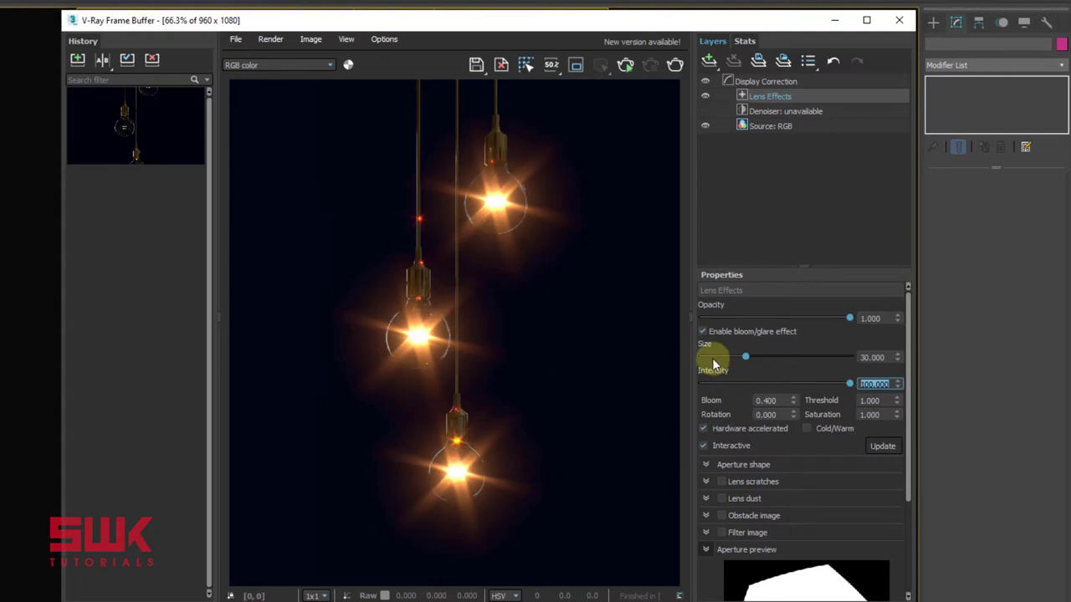
Push the effect Size to its maximum and set Bloom to 1
left_click_drag(745, 359, 779, 358)
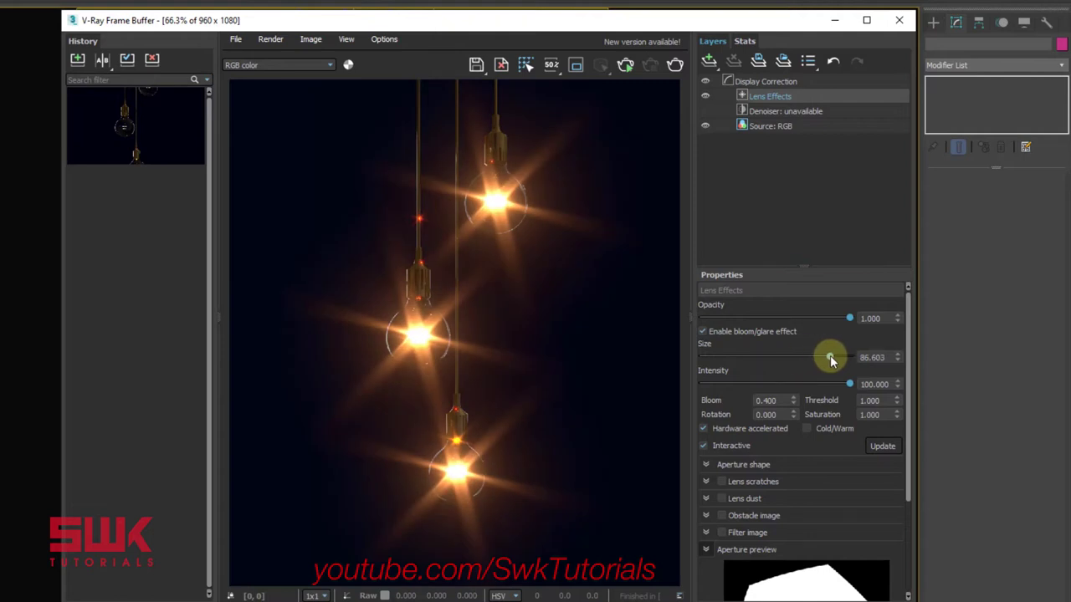
left_click_drag(789, 358, 898, 358)
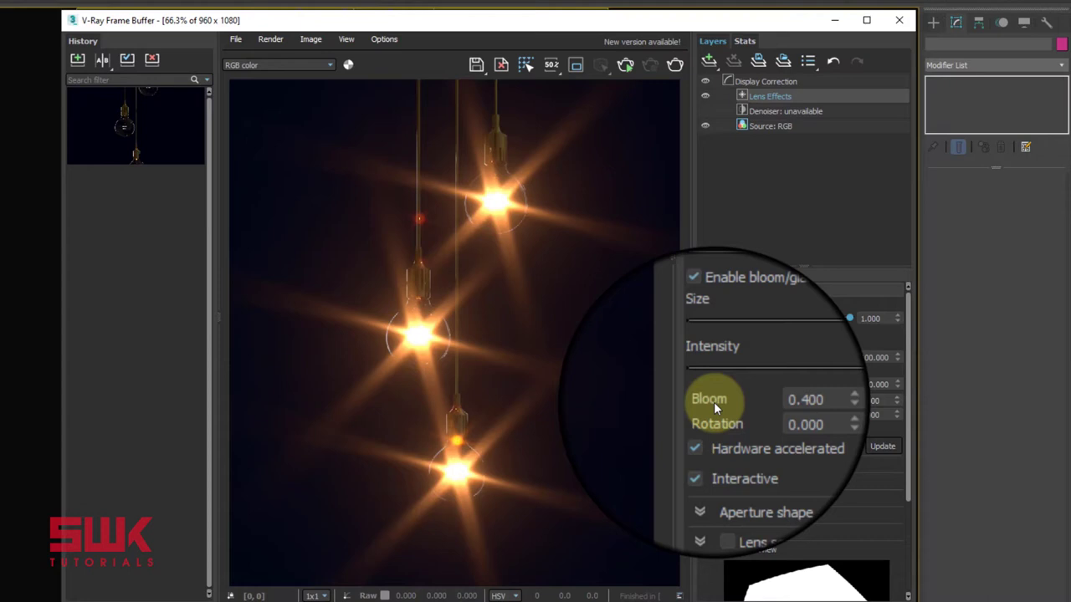
double_click(758, 400)
type("1")
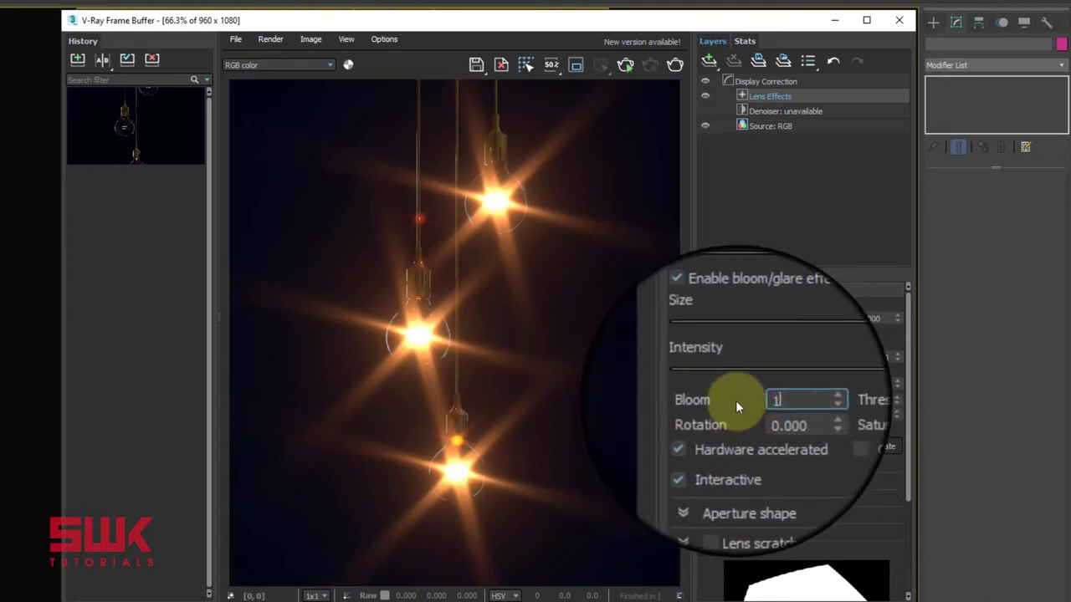
key("Return")
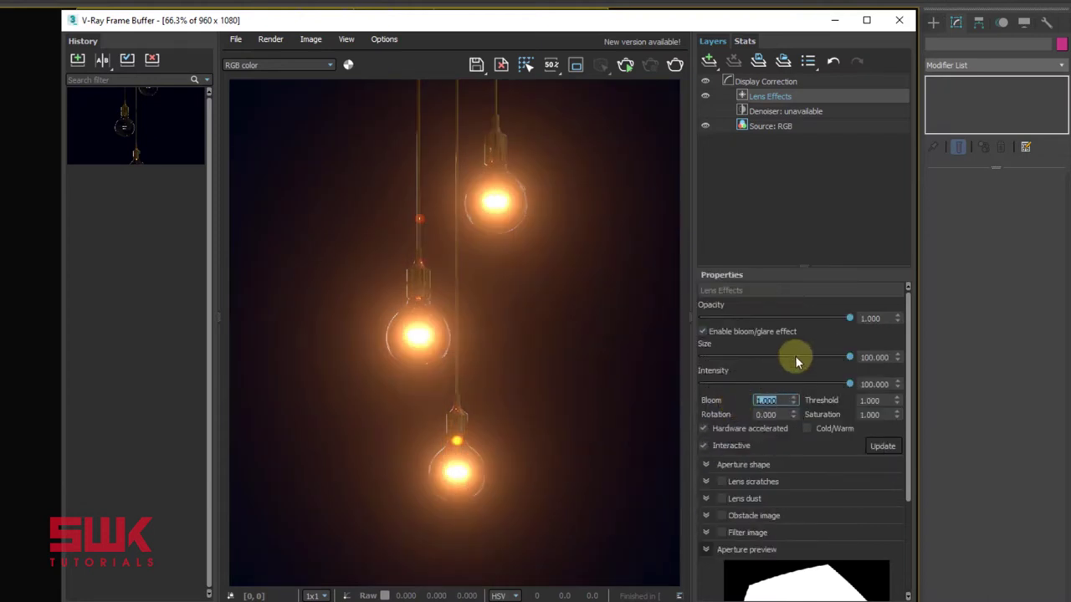
Bring the effect Size back down to 30
left_click(810, 358)
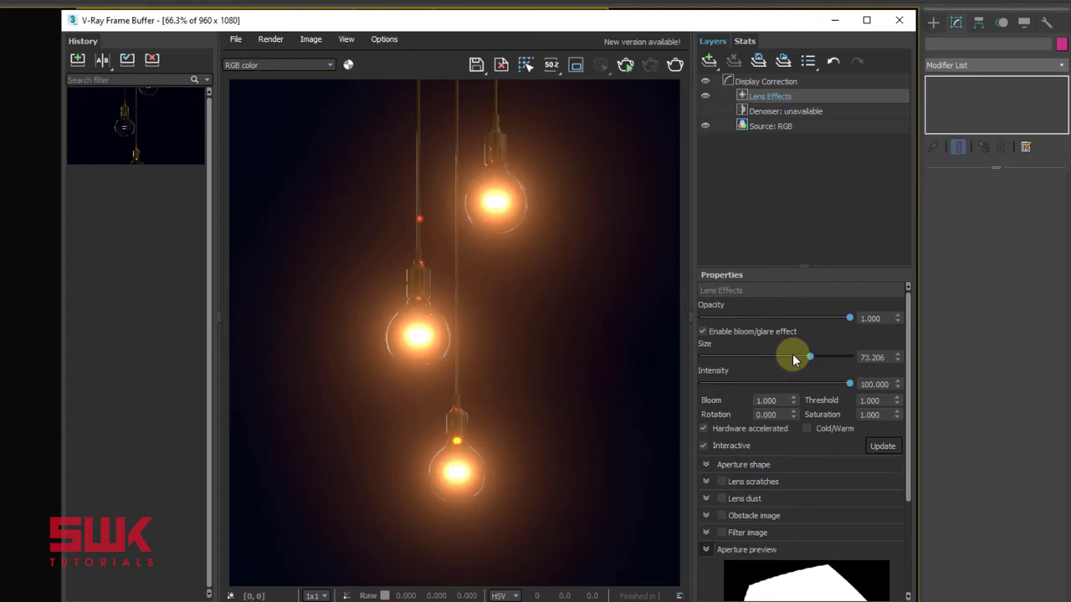
left_click_drag(792, 358, 771, 357)
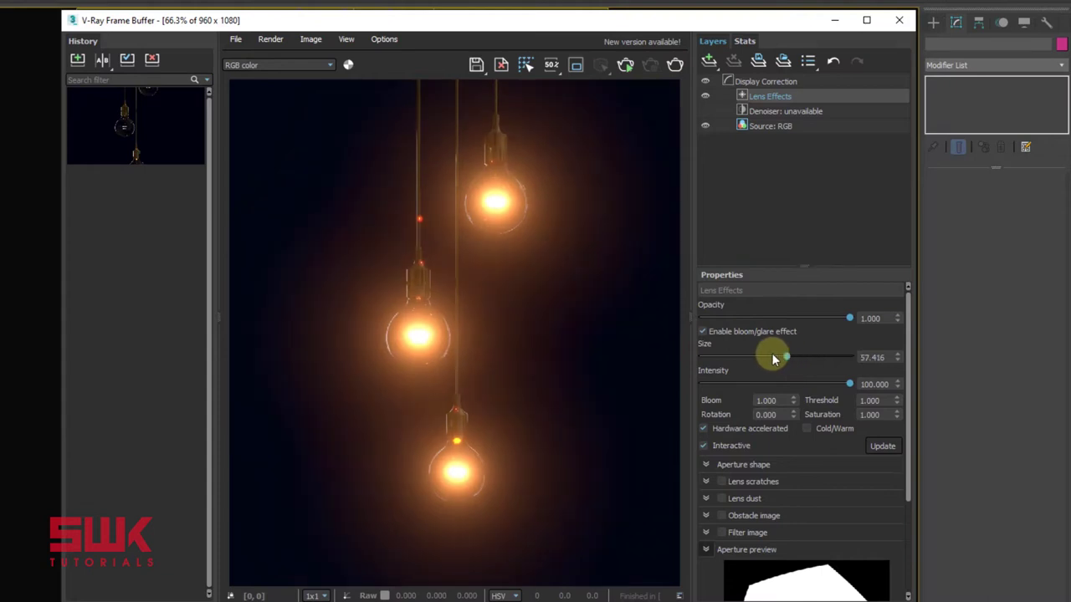
double_click(874, 357)
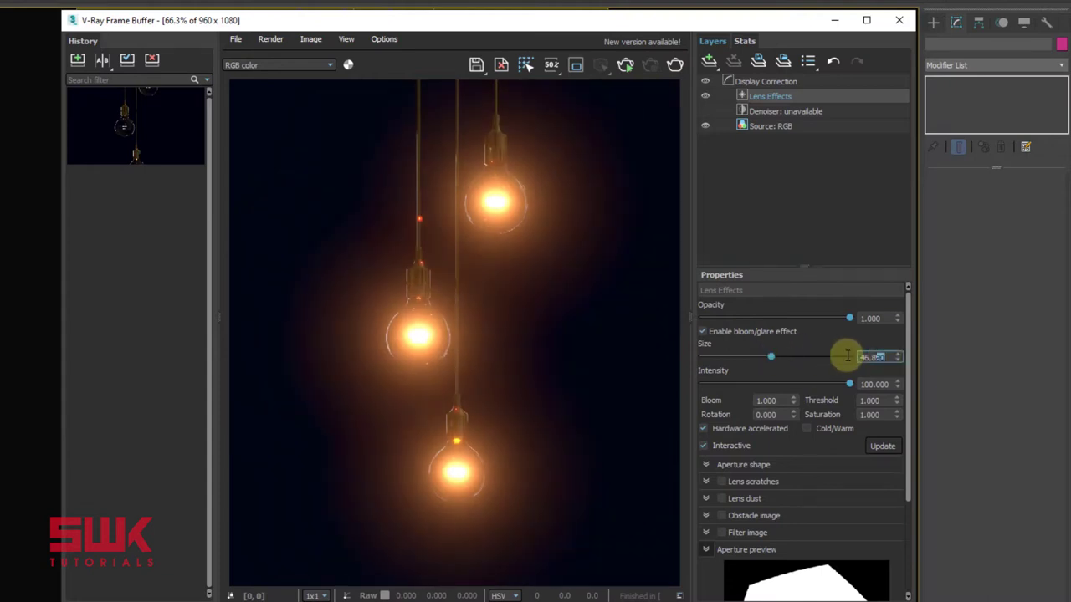
type("30")
key("Return")
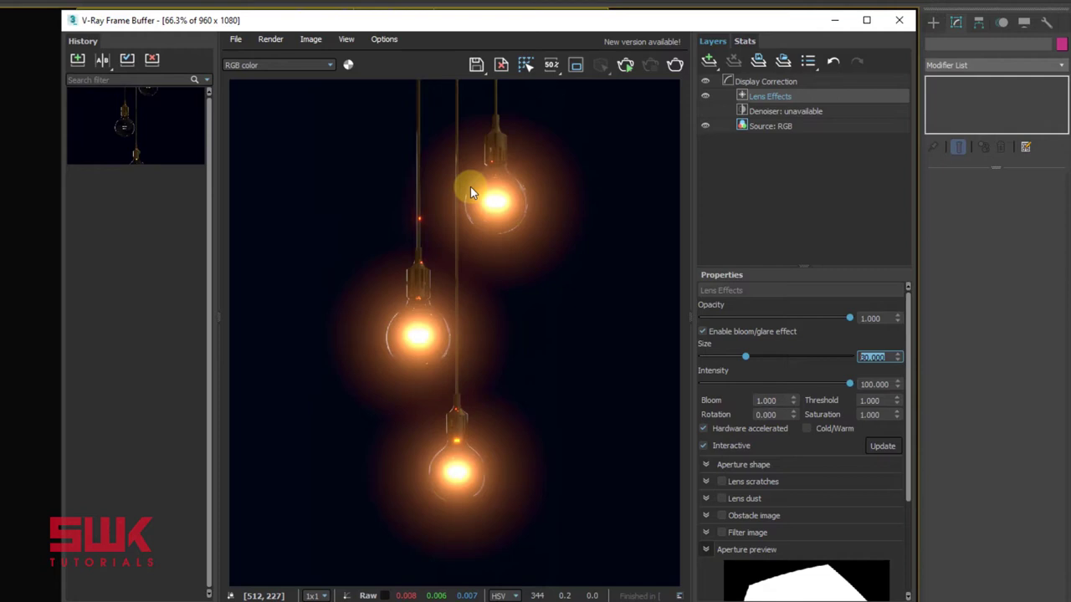
Set Bloom to 0, then 0.5, finally settling on 0.6
double_click(766, 400)
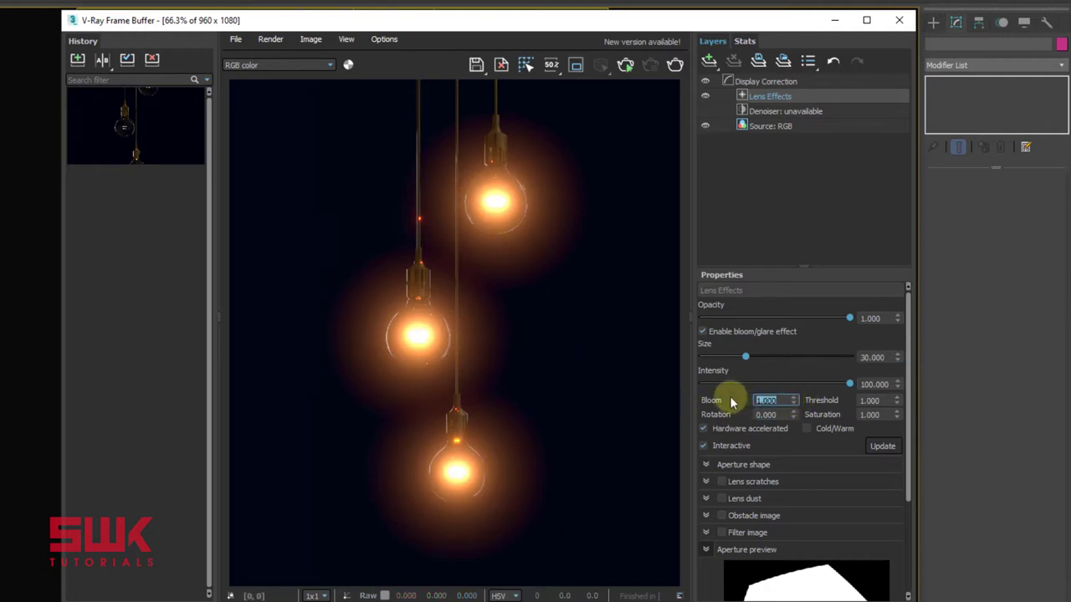
type("0")
key("Return")
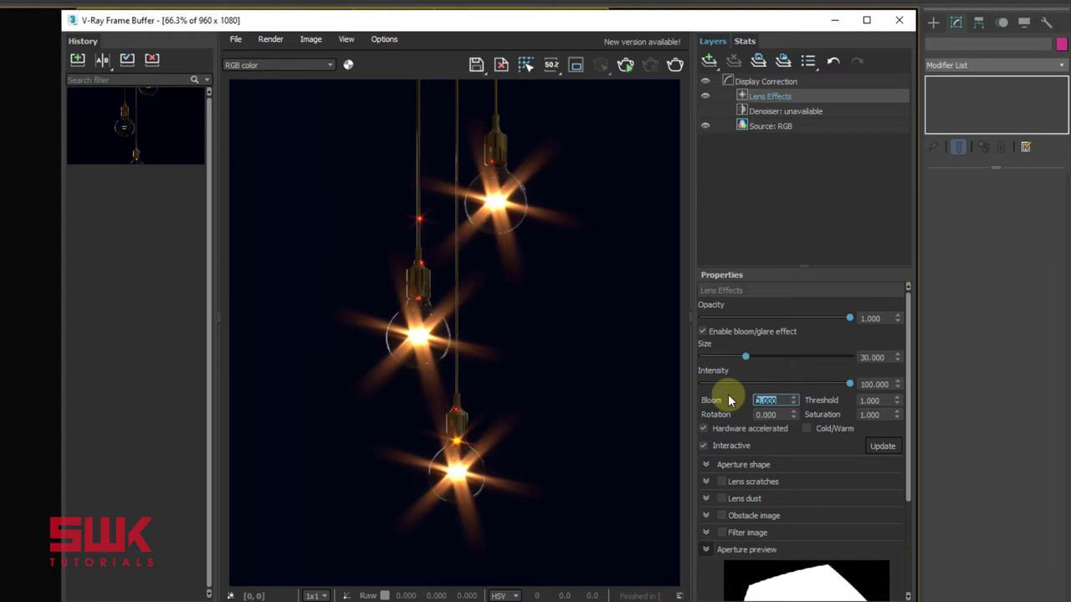
type(".5")
key("Return")
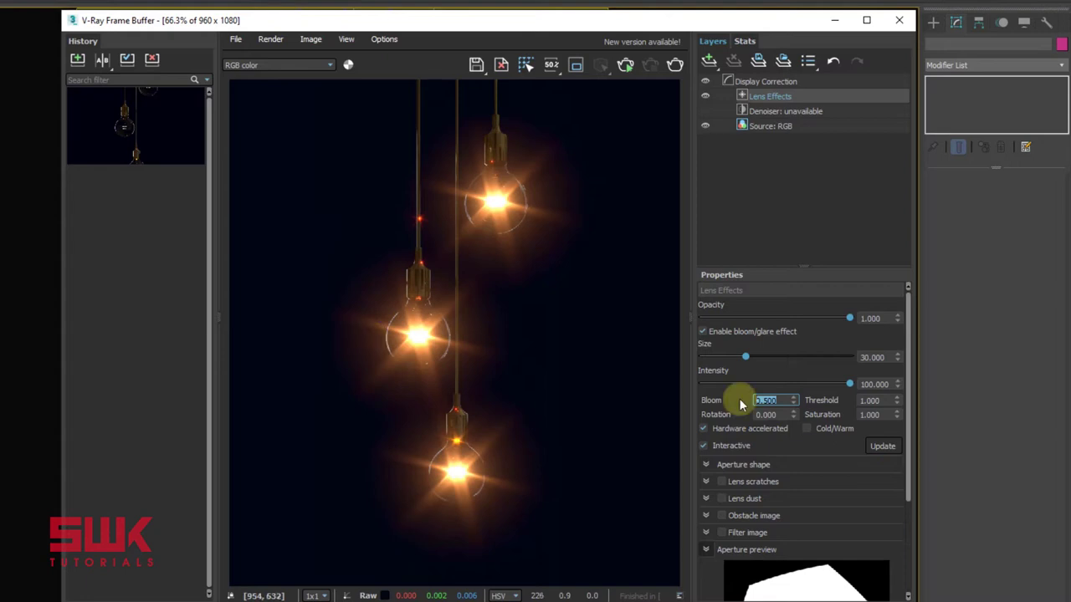
key("BackSpace")
key("Return")
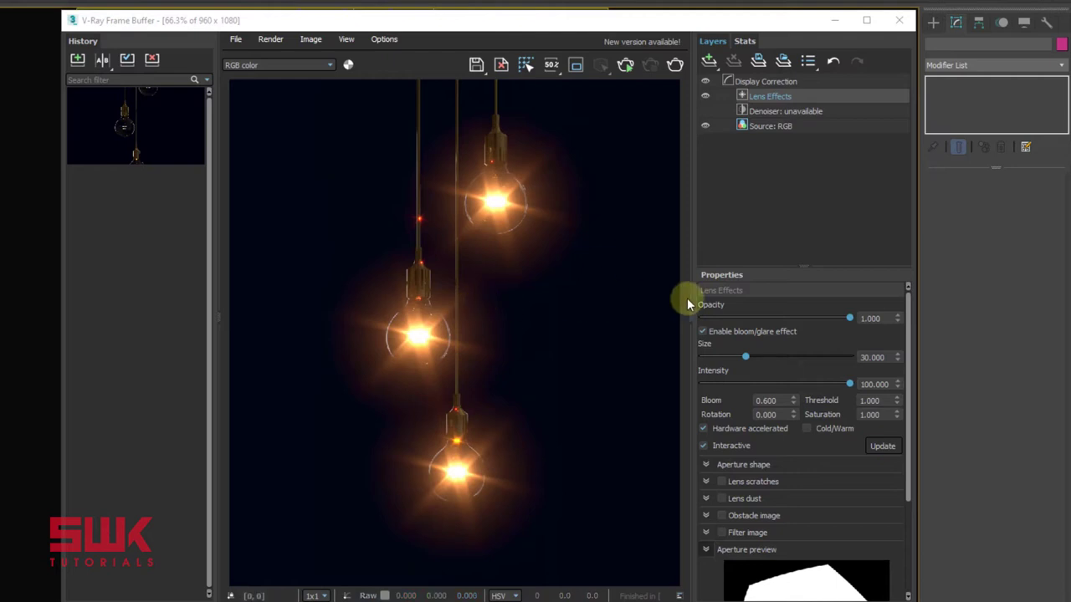
left_click(509, 295)
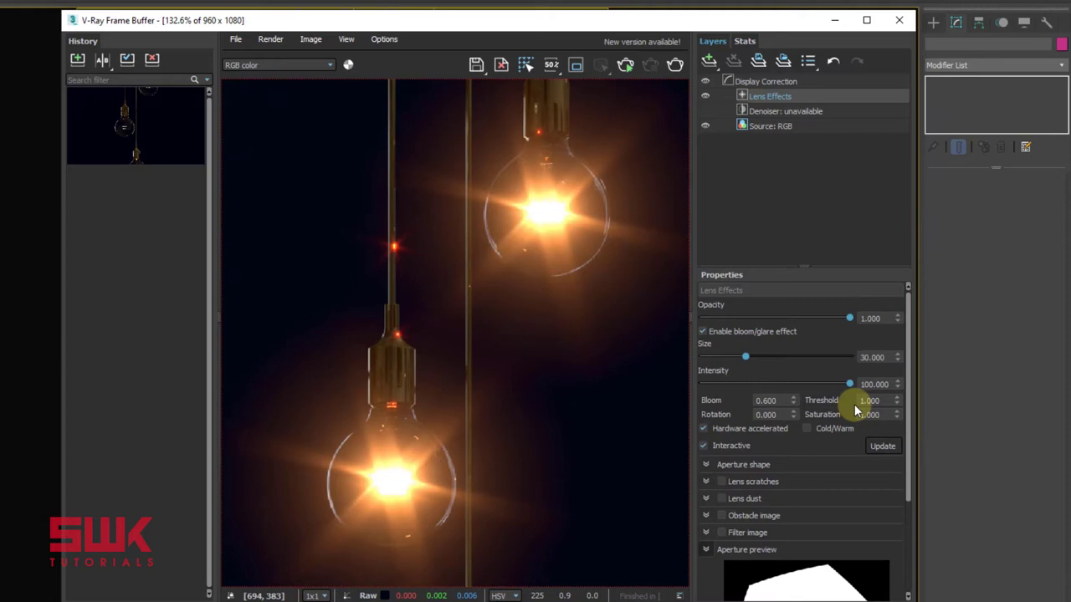
double_click(873, 401)
key("Return")
double_click(861, 401)
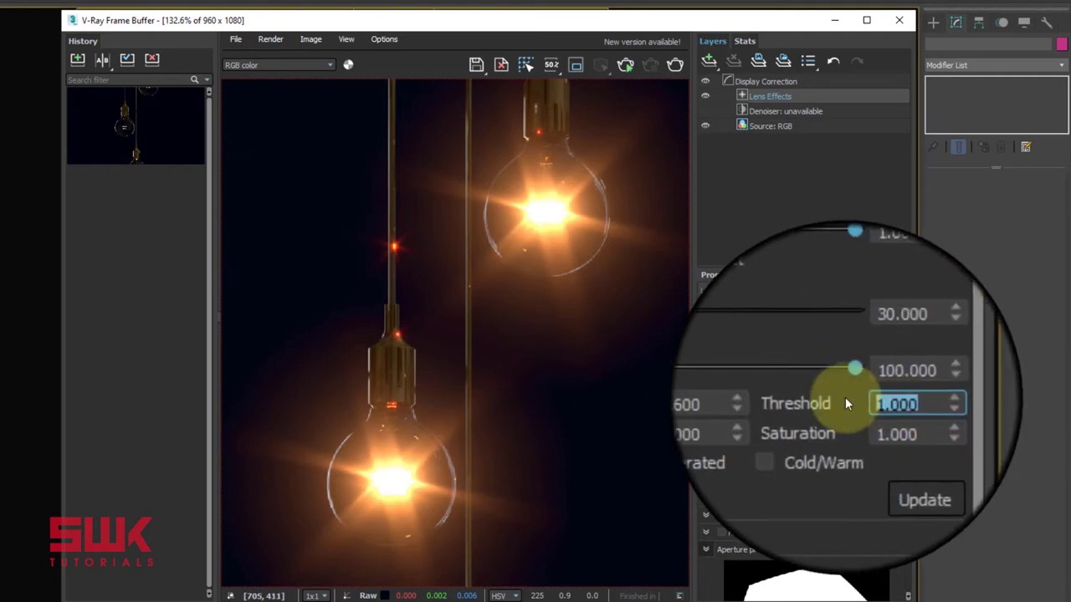
Set the glare Threshold to 3, then to 4
type("3")
key("Return")
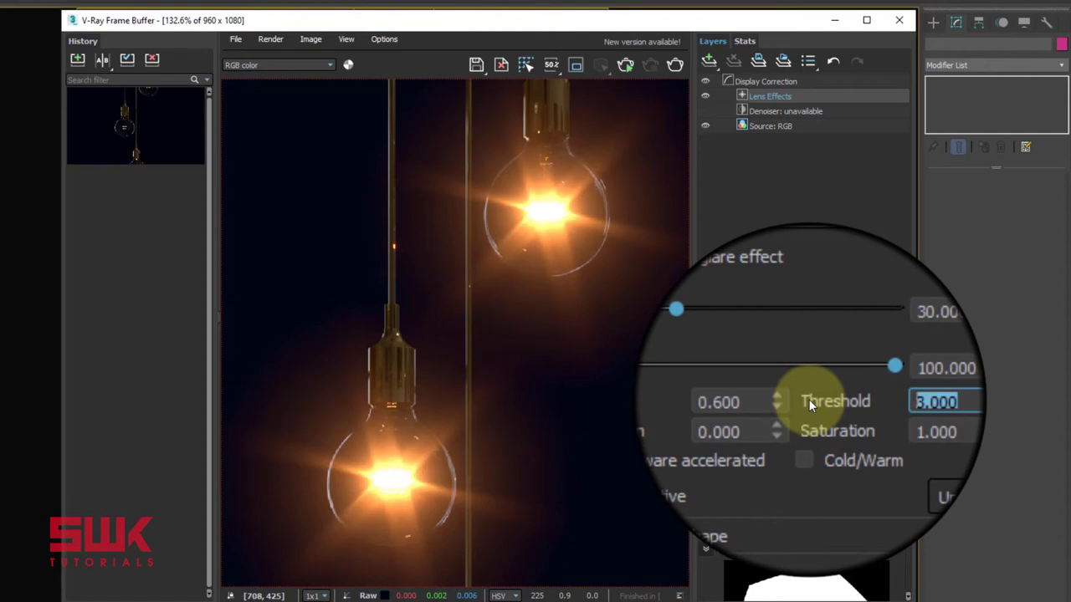
type("4")
key("Return")
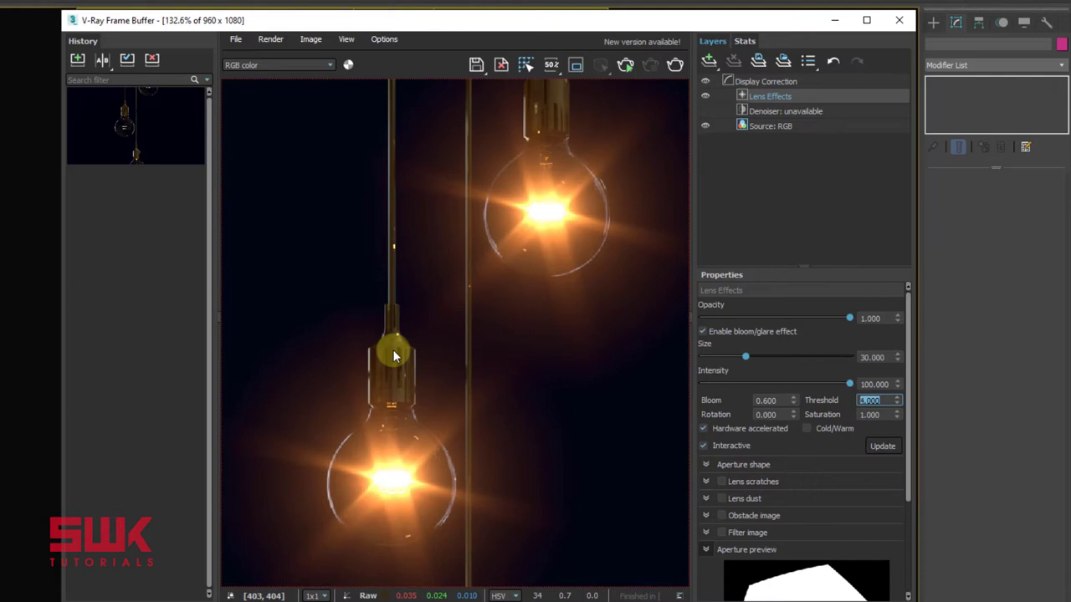
Zoom into one bulb and pan down to its glowing filament
scroll(512, 284, "down", 1)
scroll(491, 326, "down", 2)
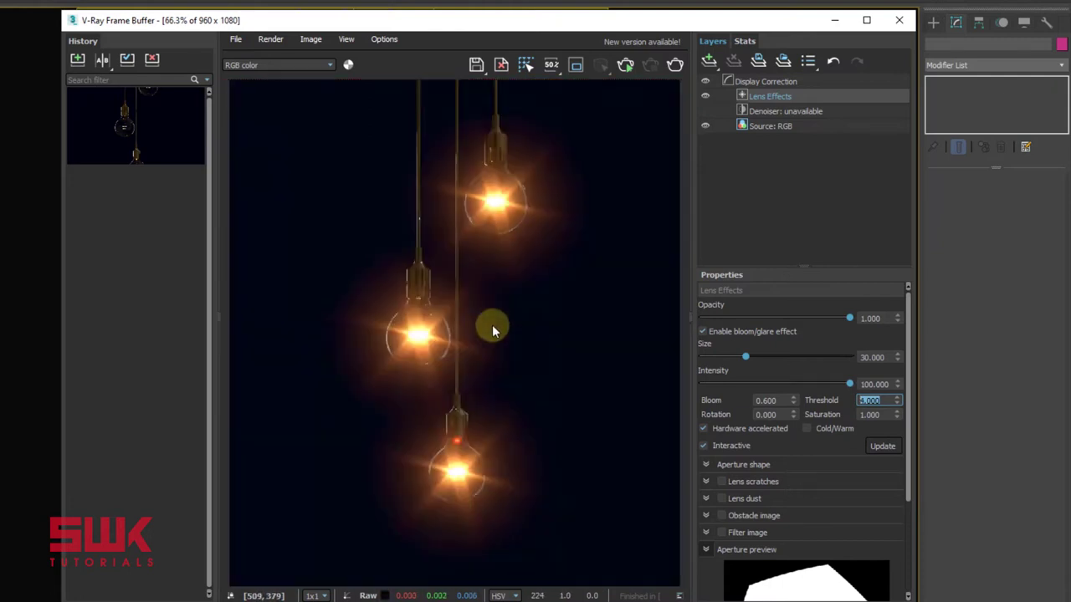
scroll(478, 337, "down", 2)
scroll(456, 397, "down", 1)
scroll(456, 399, "down", 1)
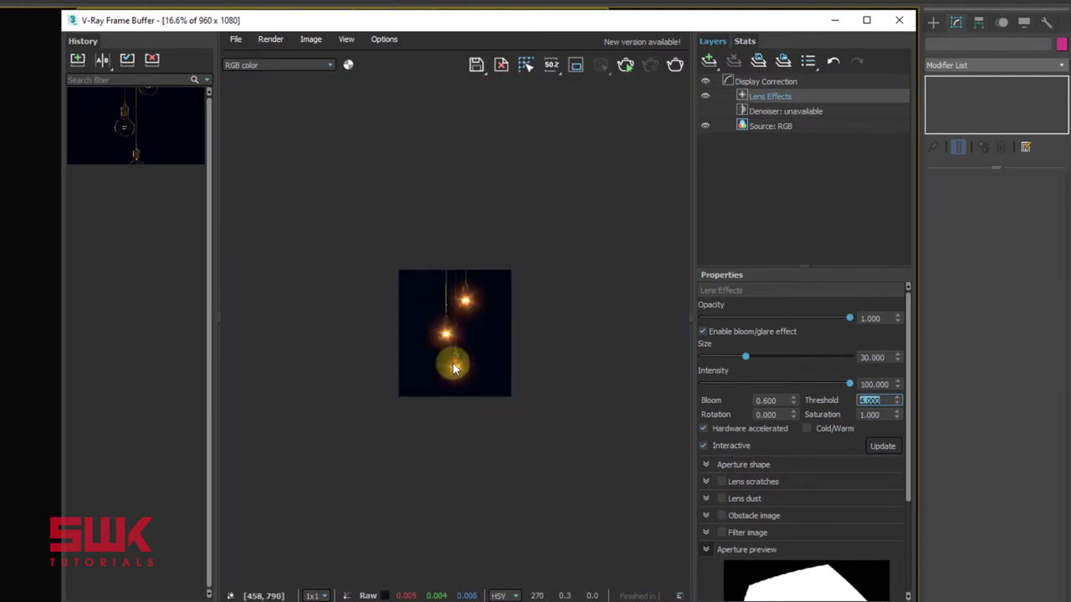
scroll(454, 385, "up", 1)
scroll(452, 375, "up", 1)
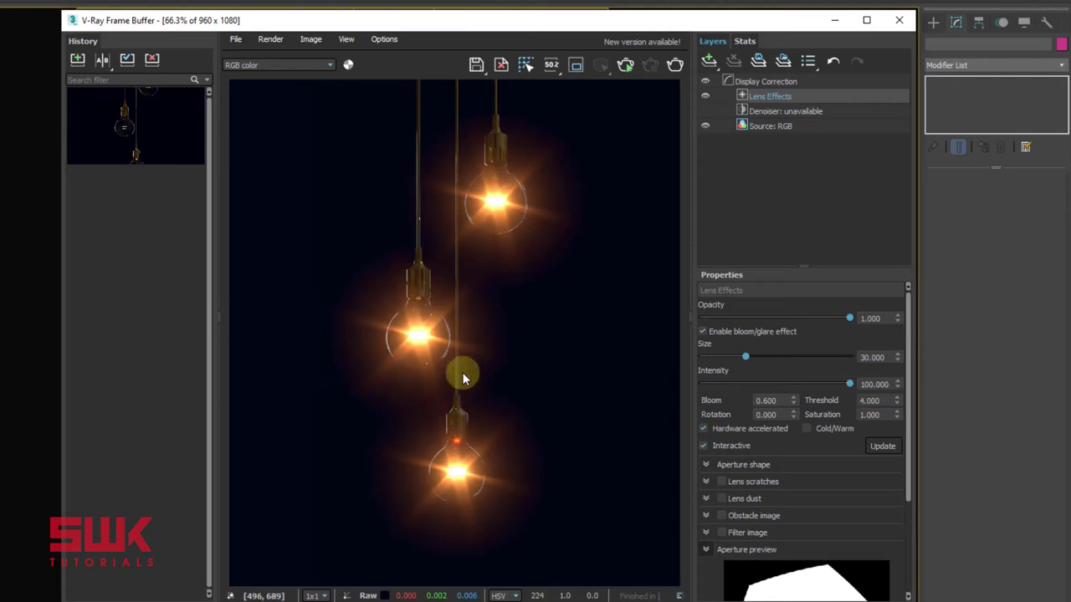
scroll(453, 438, "up", 2)
middle_click_drag(452, 449, 454, 223)
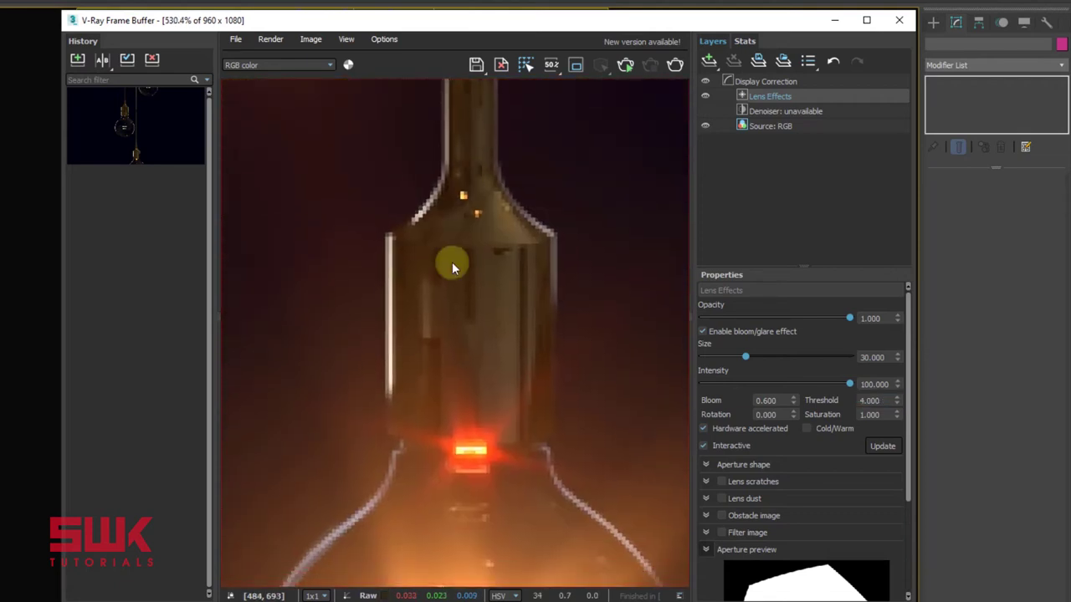
Raise the Threshold through 7 and 10 to 12
double_click(870, 400)
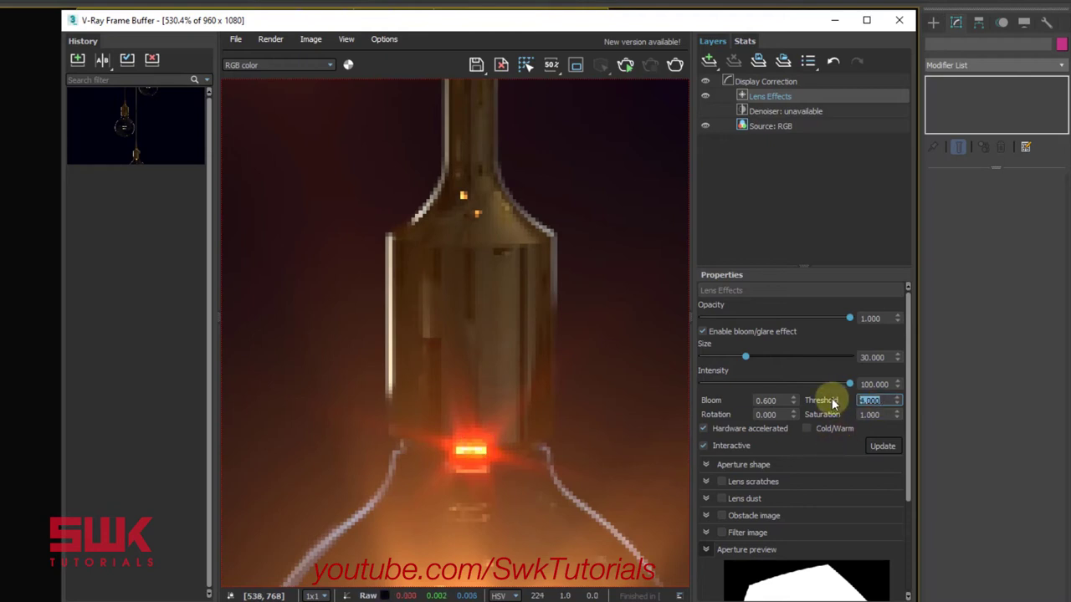
type("7")
key("Return")
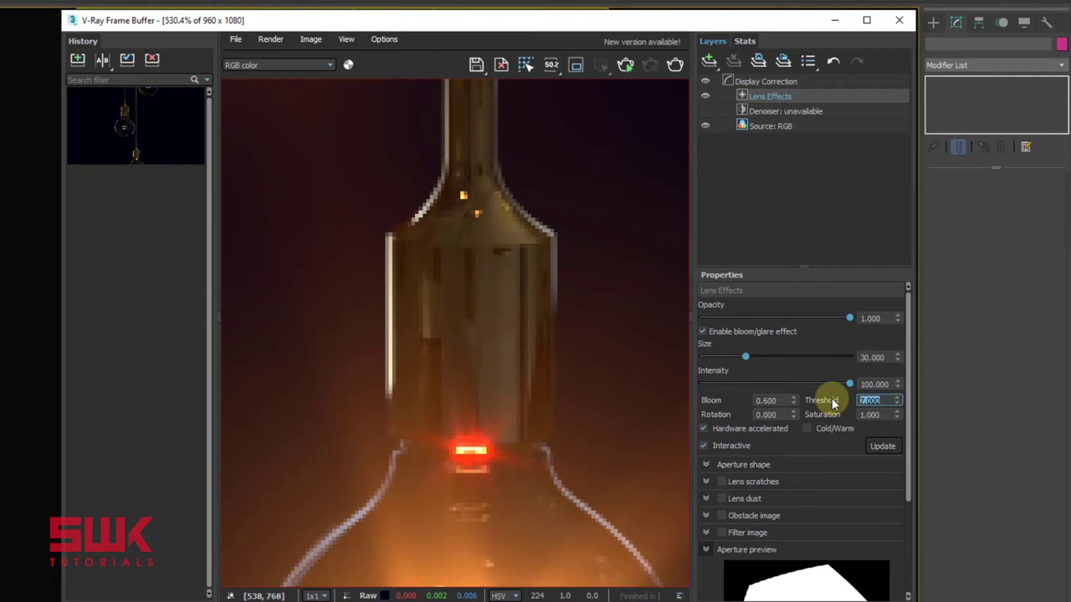
type("10")
key("Return")
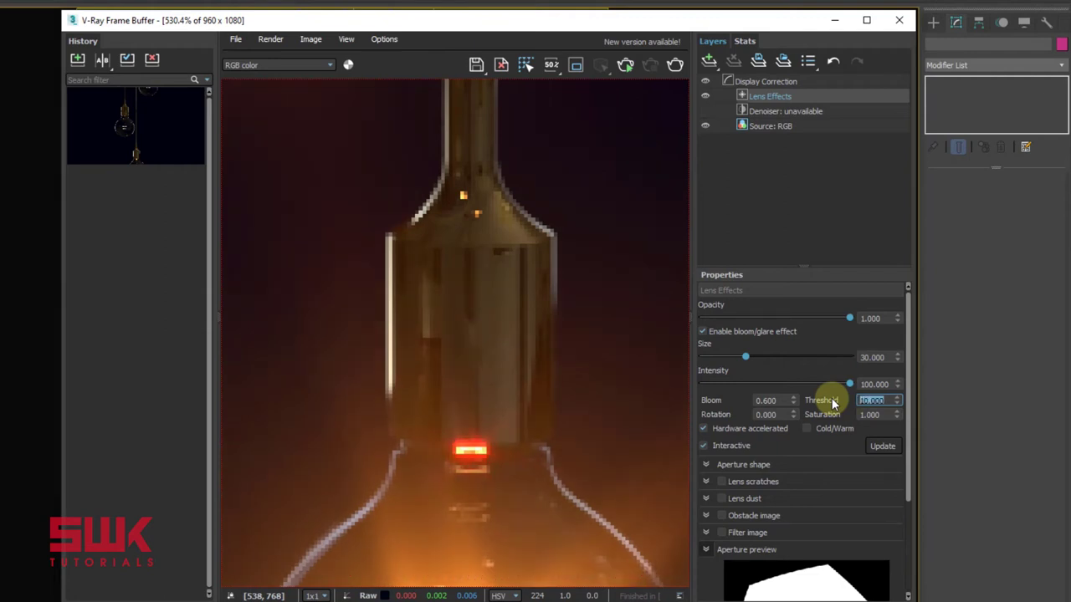
type("12")
key("Return")
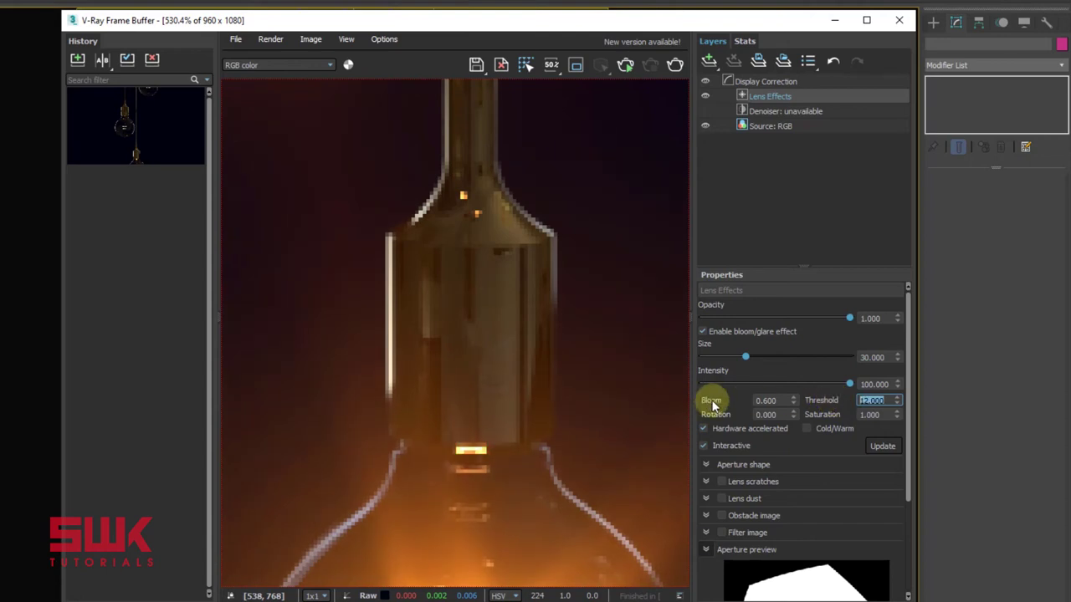
Compare Threshold 11, settle back on 12, and zoom out to all three bulbs
type("11")
key("Return")
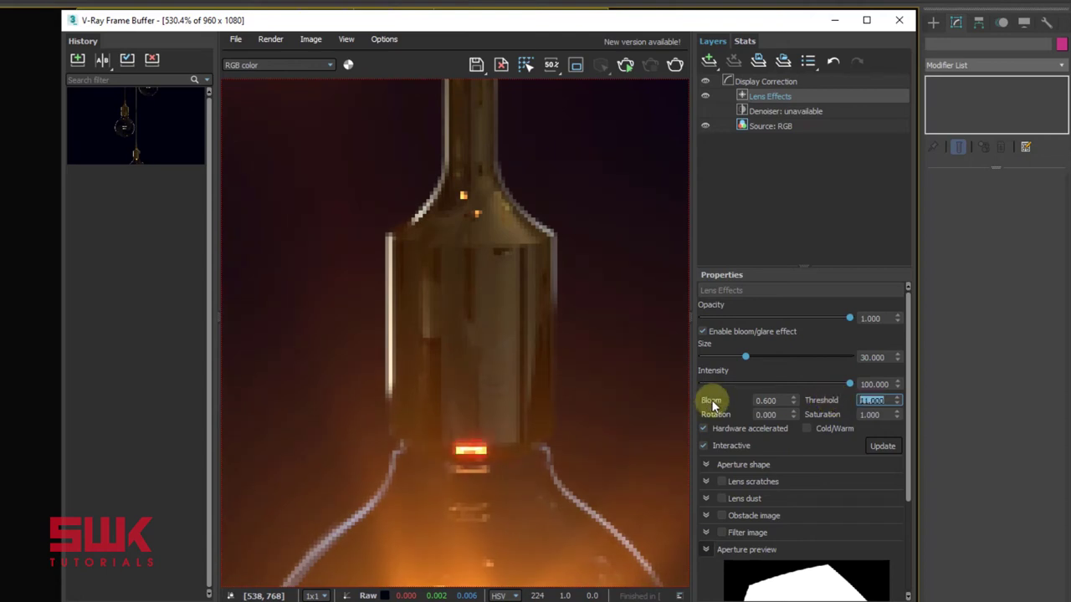
type("12")
key("Return")
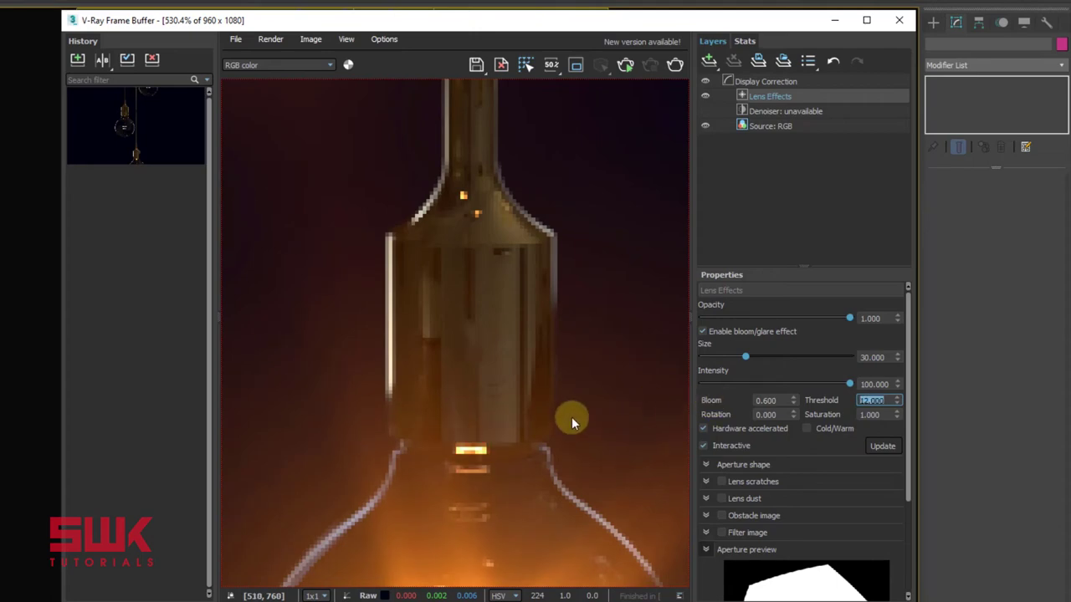
scroll(571, 417, "down", 3)
scroll(570, 417, "up", 3)
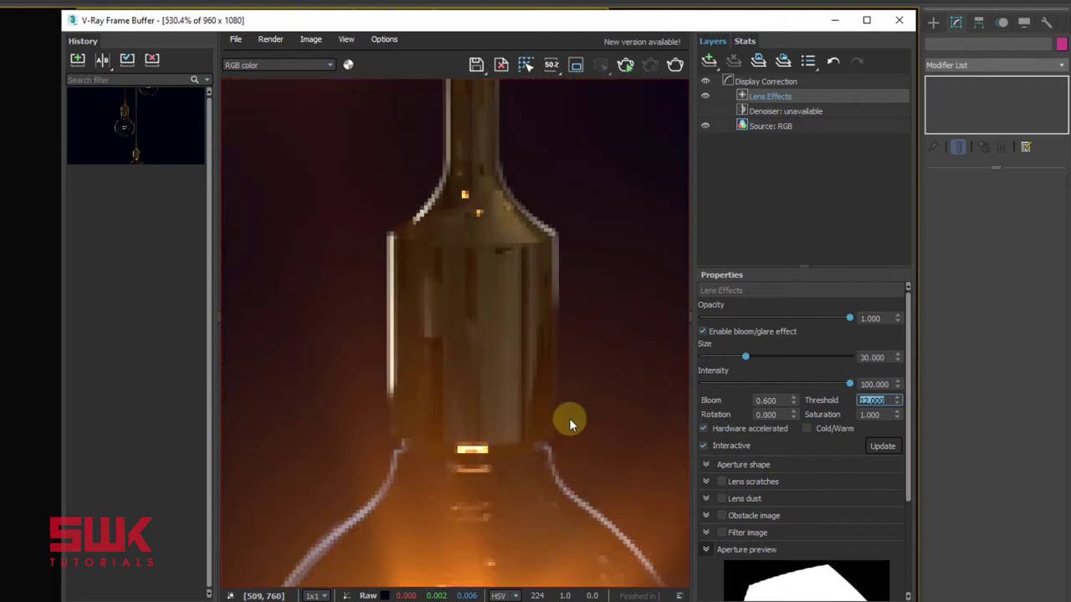
scroll(570, 423, "down", 5)
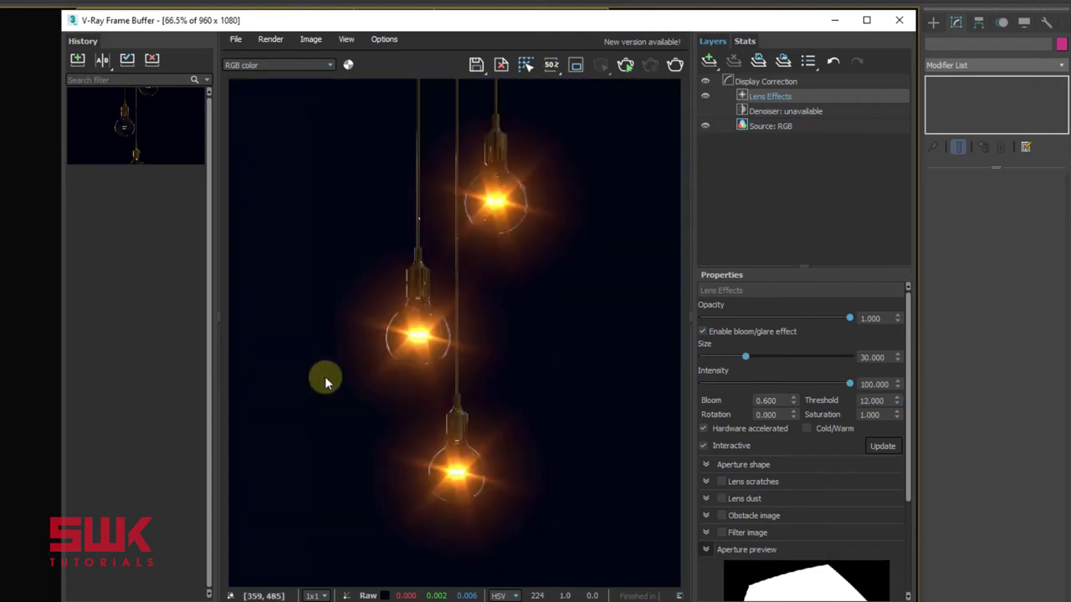
Compare Threshold 1 against 12, then lower bloom Intensity to 15
double_click(875, 401)
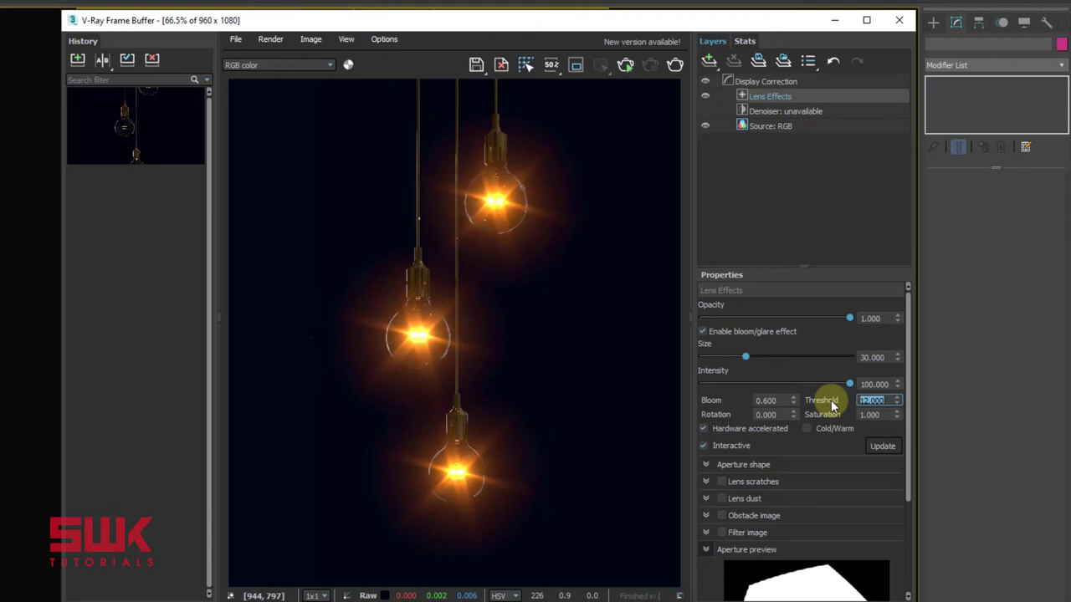
type("1")
key("Return")
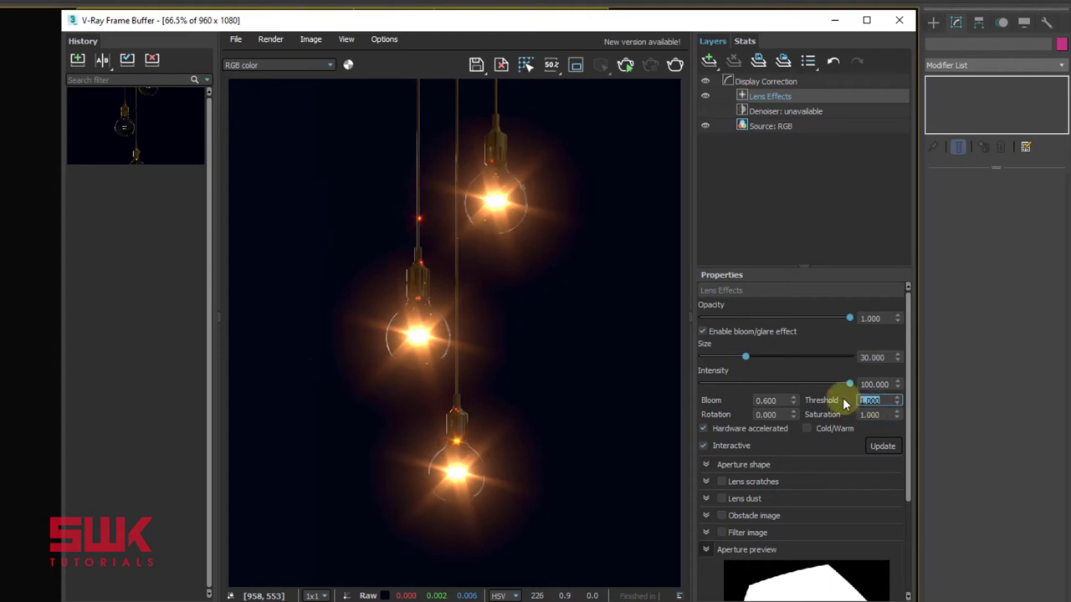
type("12")
key("Return")
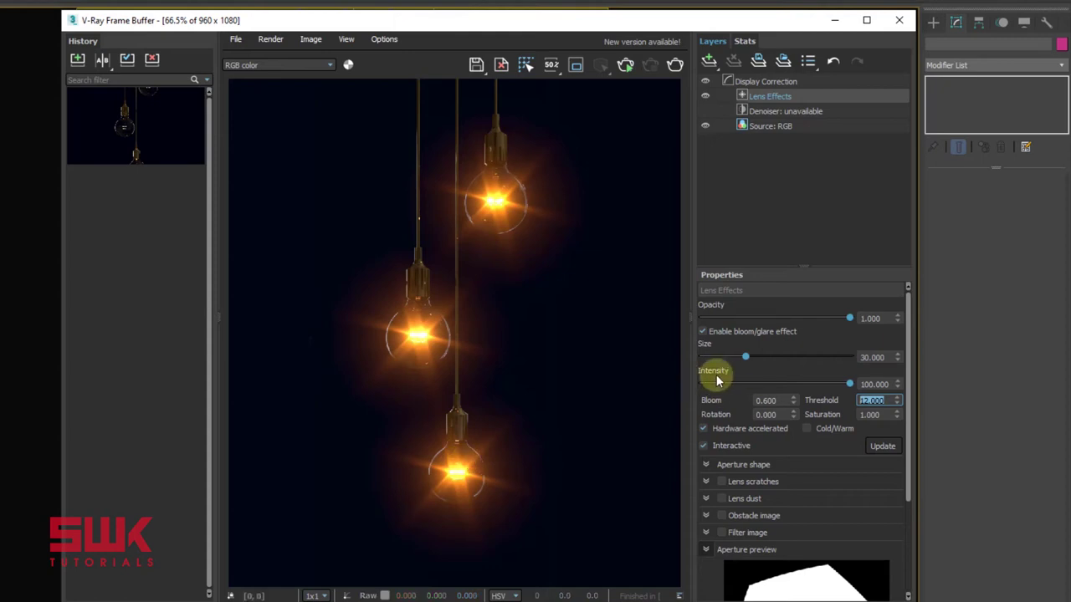
left_click_drag(887, 384, 832, 387)
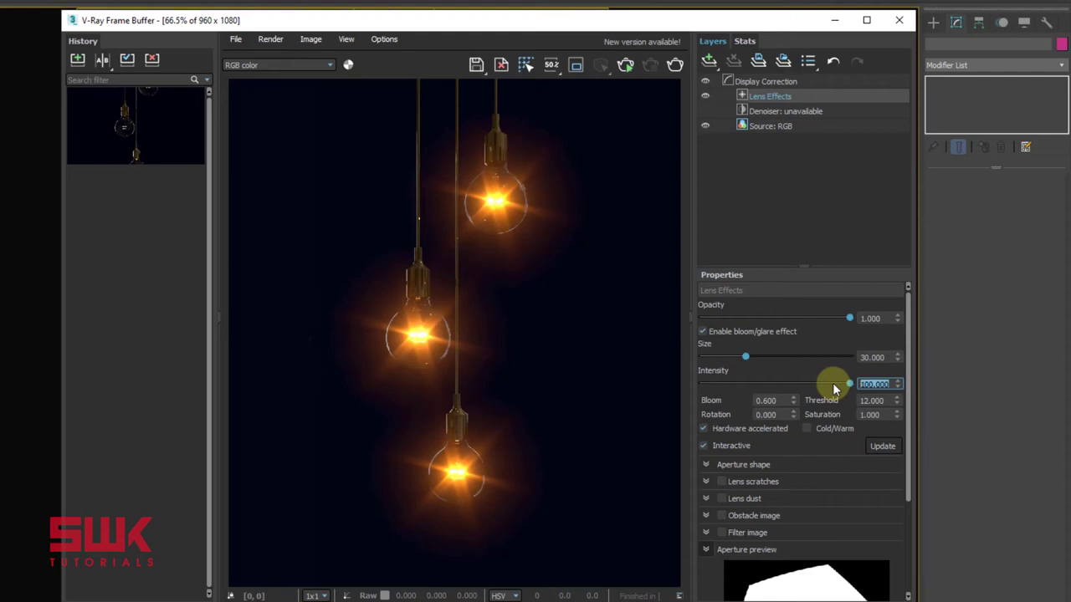
type("15")
key("Return")
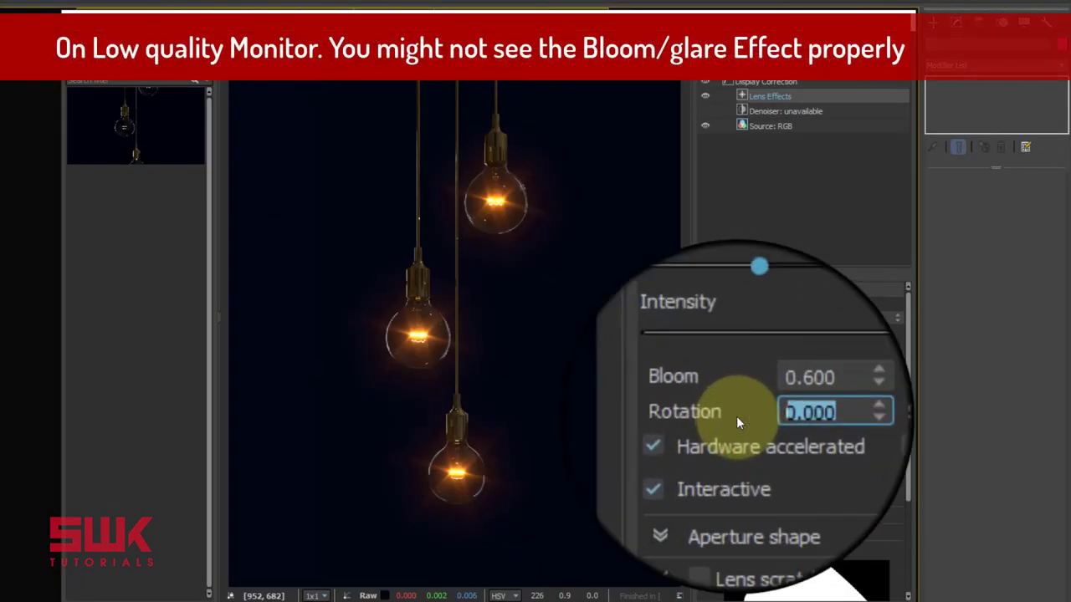
Try glare Rotation 30 and 45 before resetting it to 0
type("30")
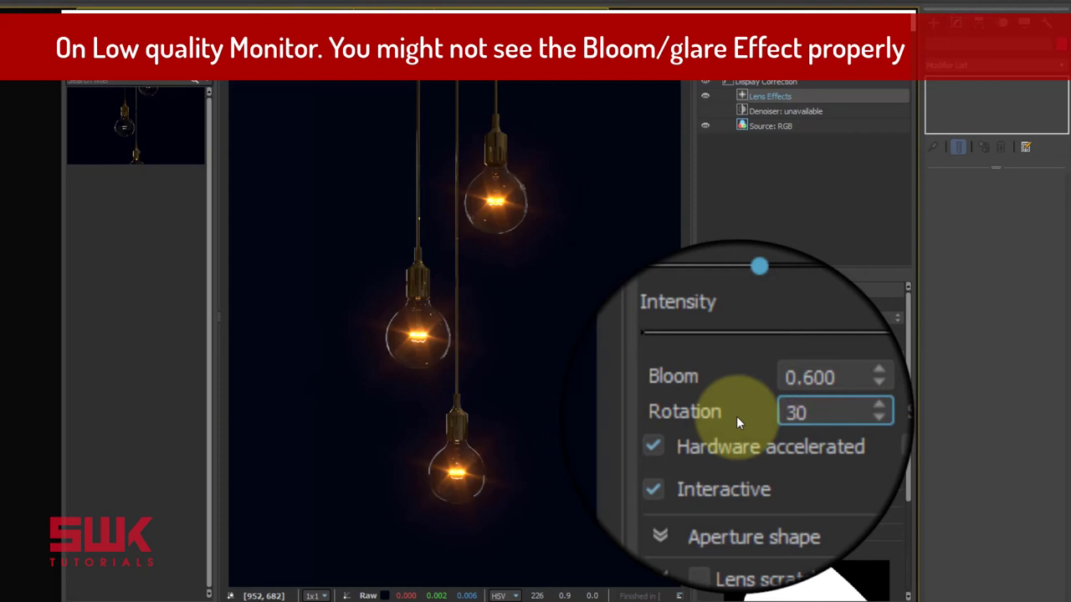
key("Return")
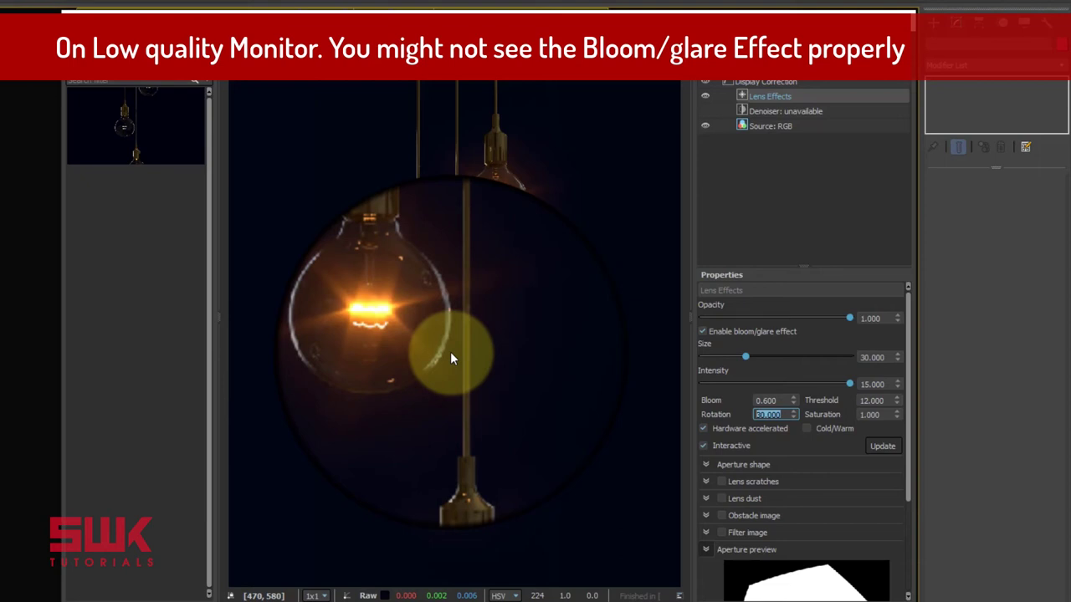
type("45")
key("Return")
type("0")
key("Return")
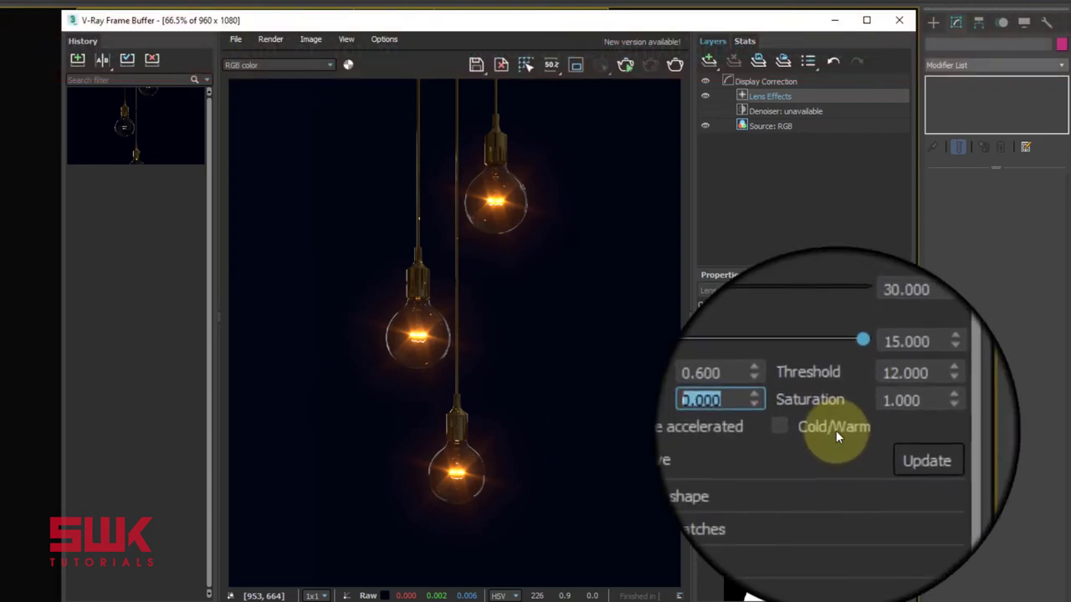
key("Tab")
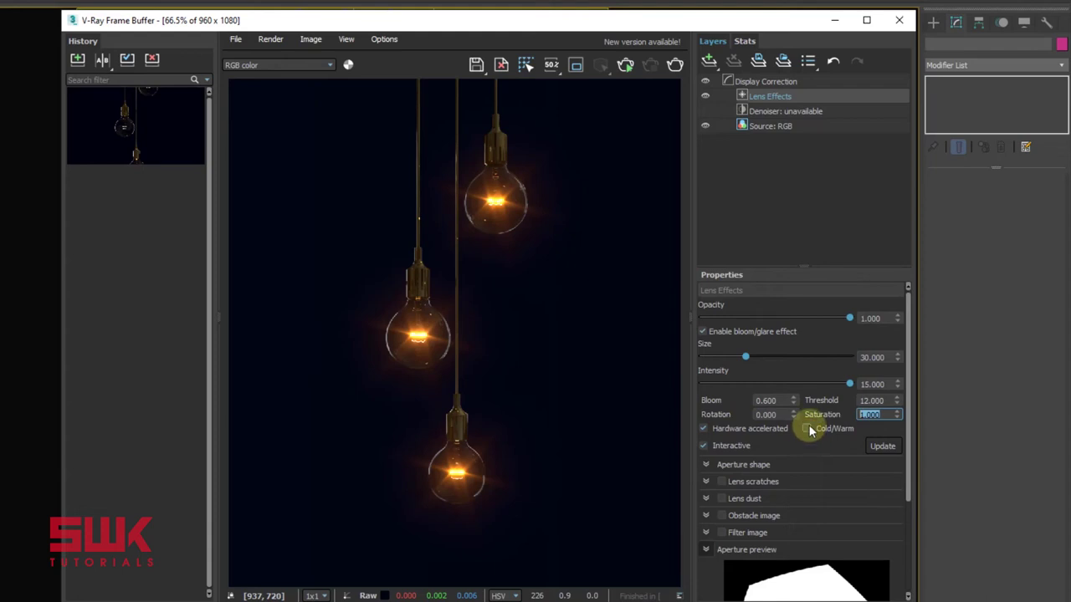
left_click(808, 429)
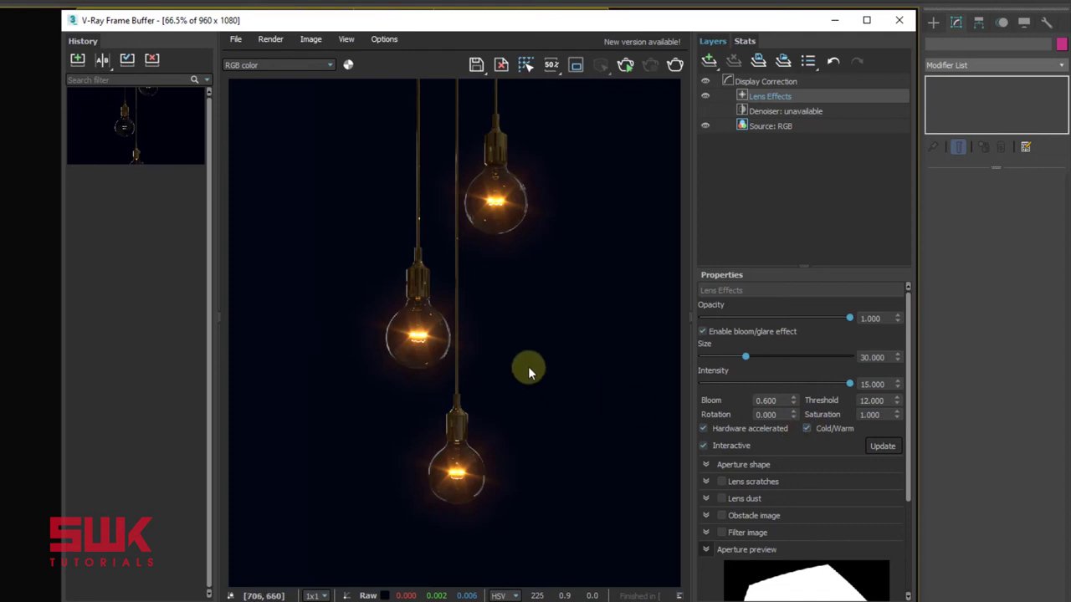
left_click(807, 430)
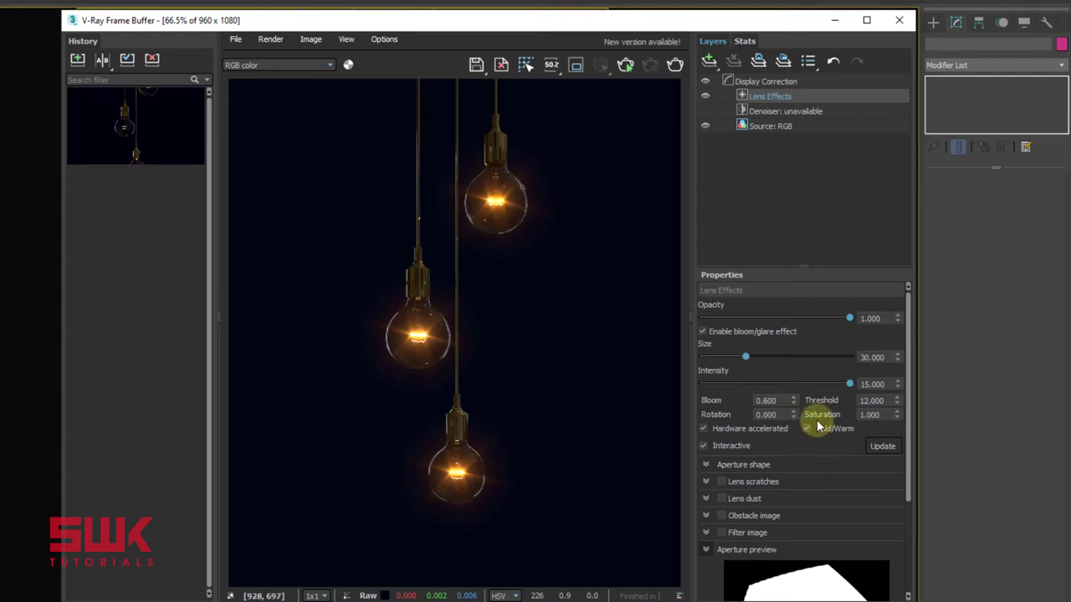
double_click(899, 414)
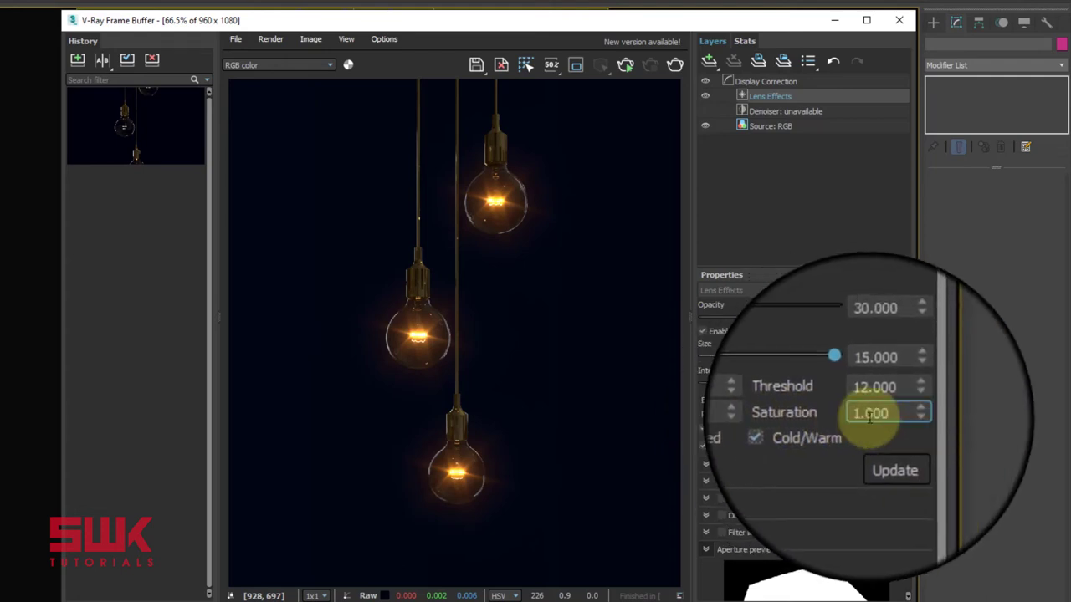
type("2")
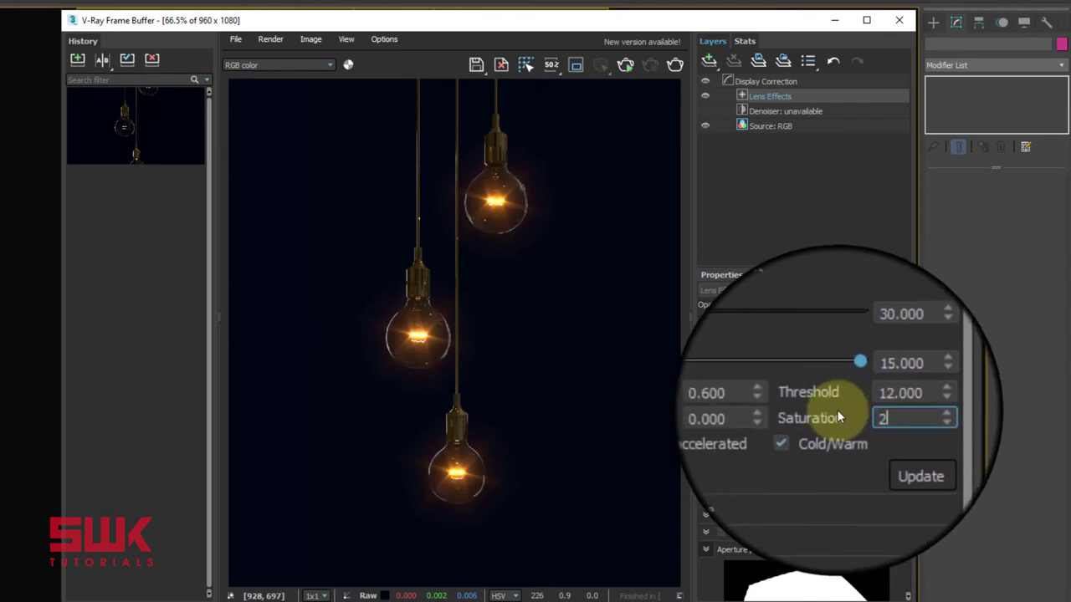
key("Return")
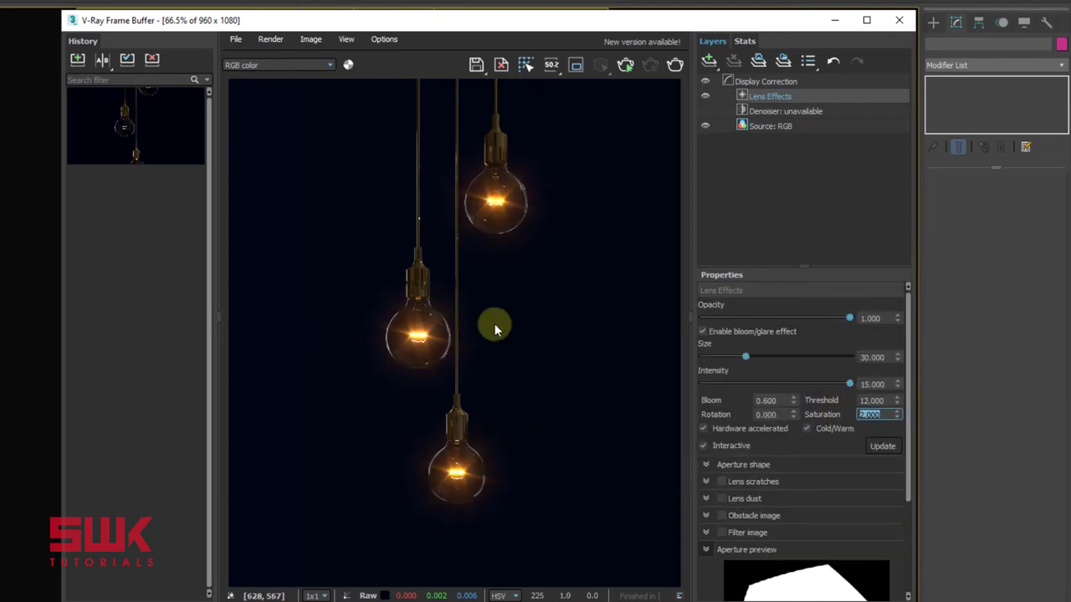
left_click(806, 429)
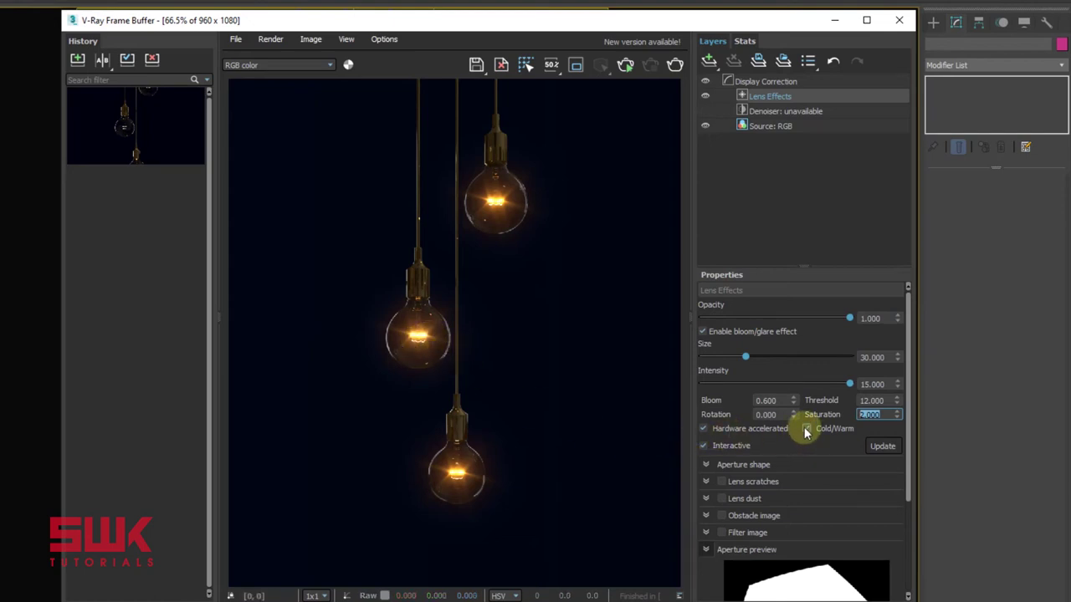
key("Return")
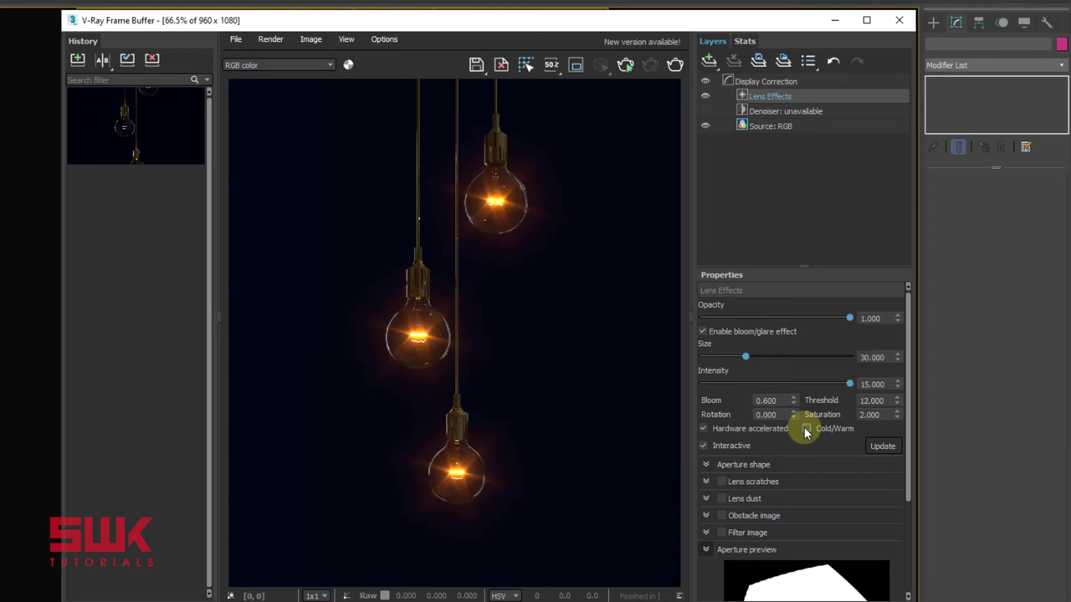
left_click(805, 429)
left_click(805, 429)
double_click(870, 414)
Set Bloom to 0 to reveal the glare streaks
scroll(793, 358, "down", 3)
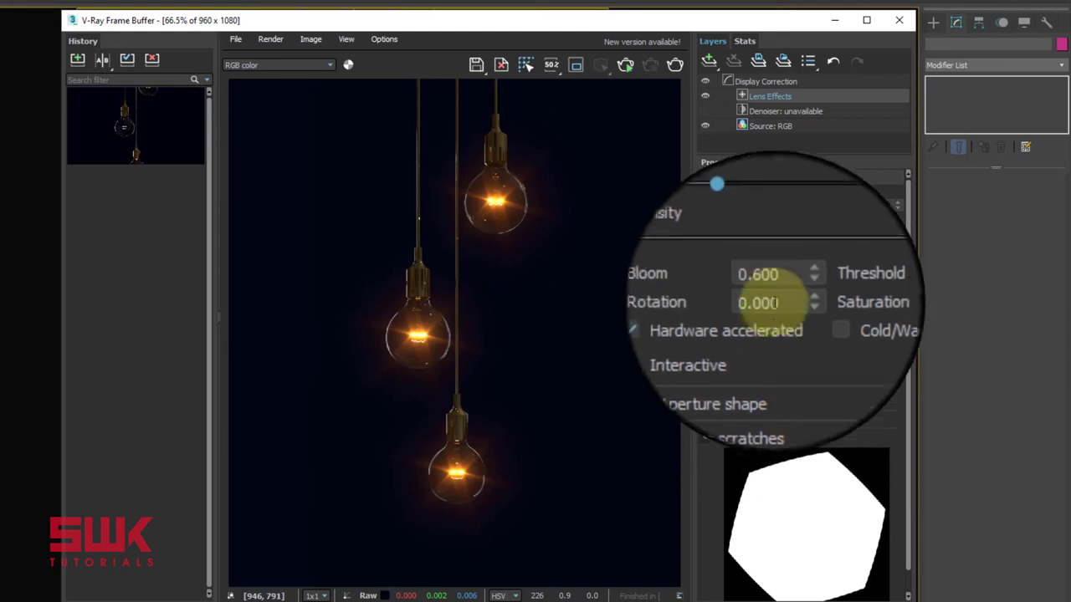
double_click(766, 288)
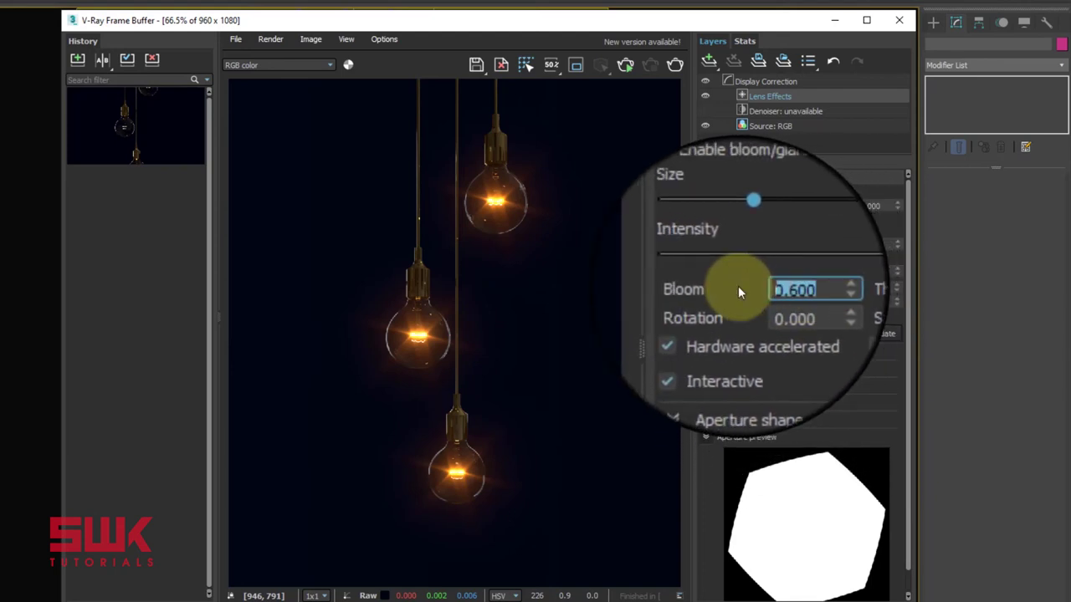
type("0")
key("Return")
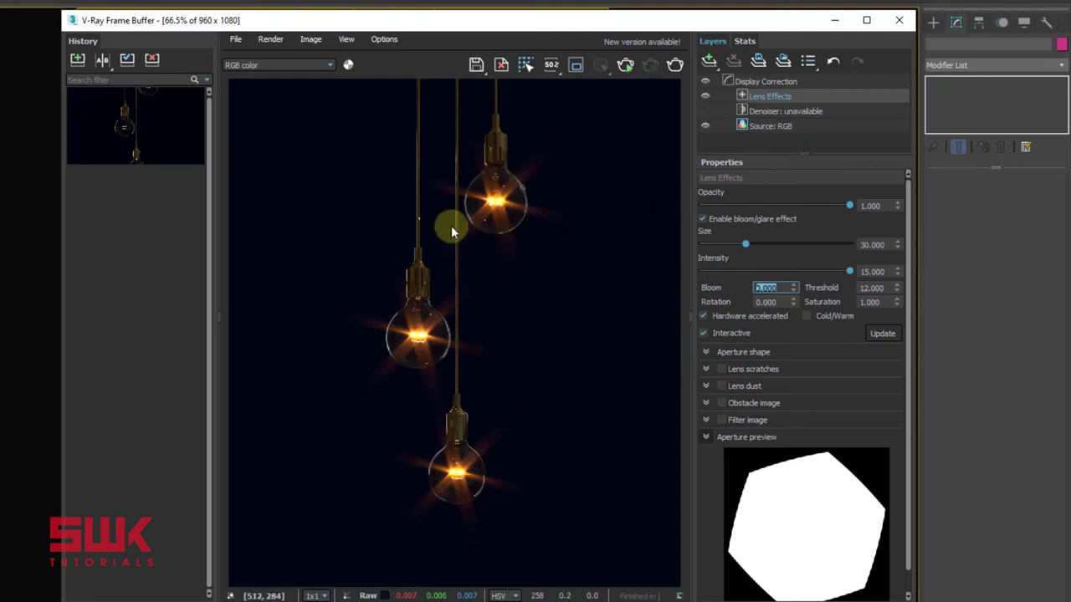
Try aperture blade counts 10, 12 and 8, settling on 6 sides
left_click(704, 354)
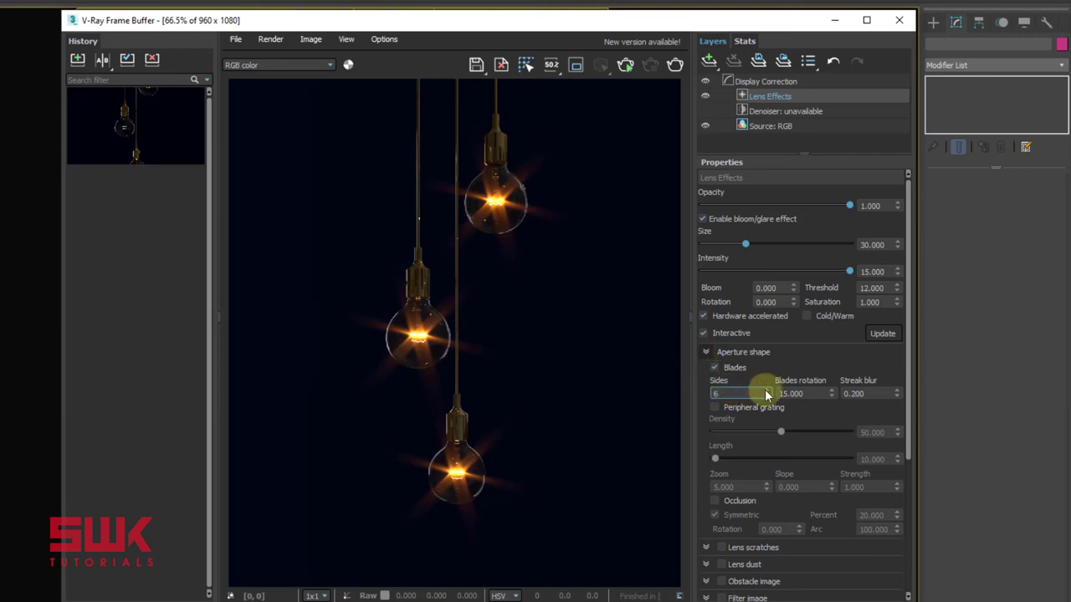
left_click(767, 390)
left_click(766, 390)
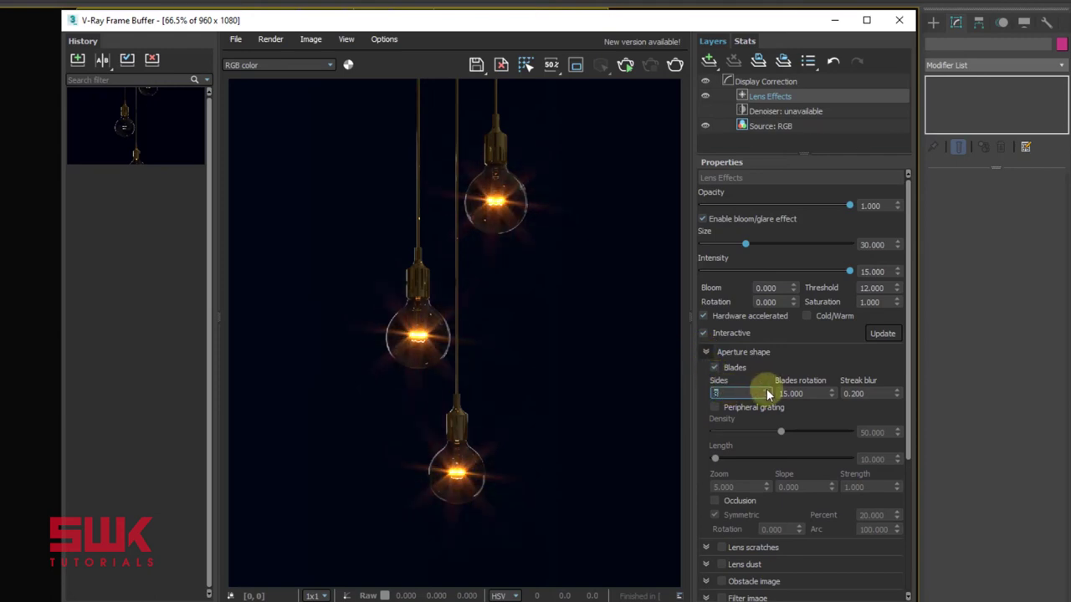
left_click(767, 390)
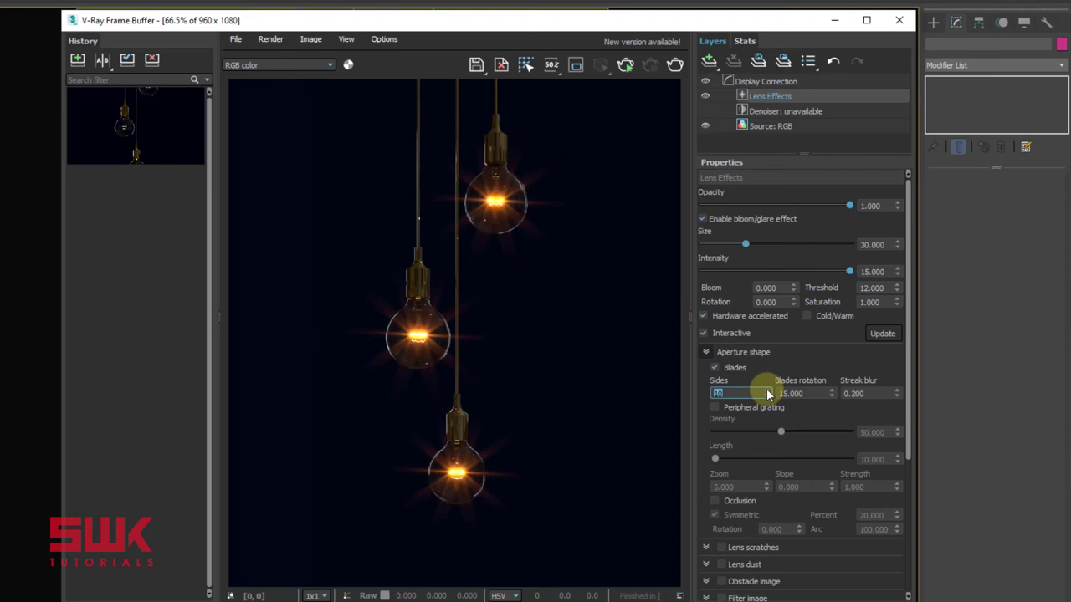
type("12")
key("Return")
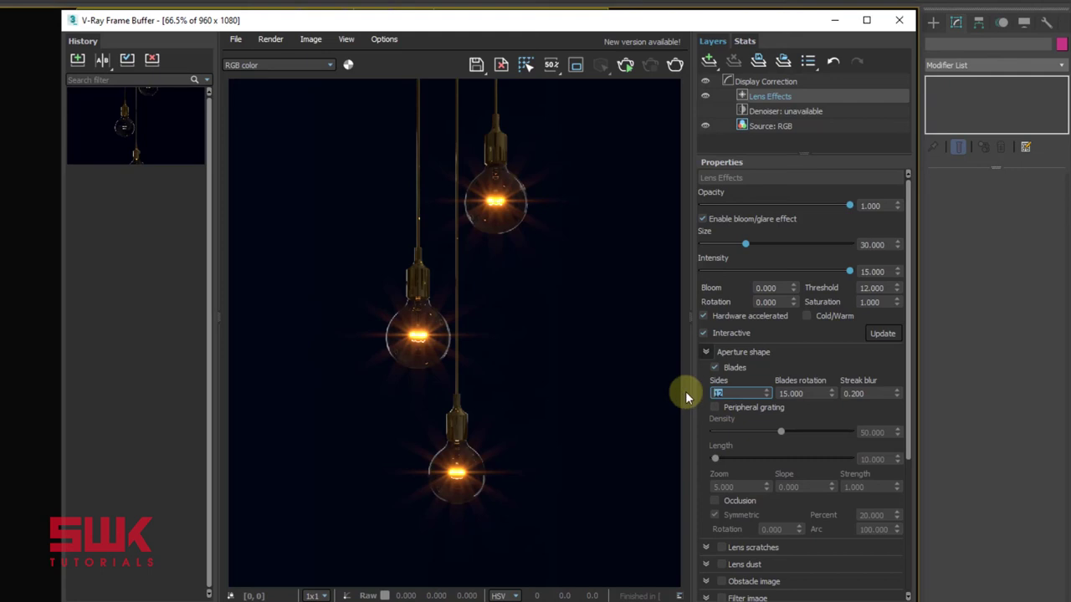
type("8")
key("Return")
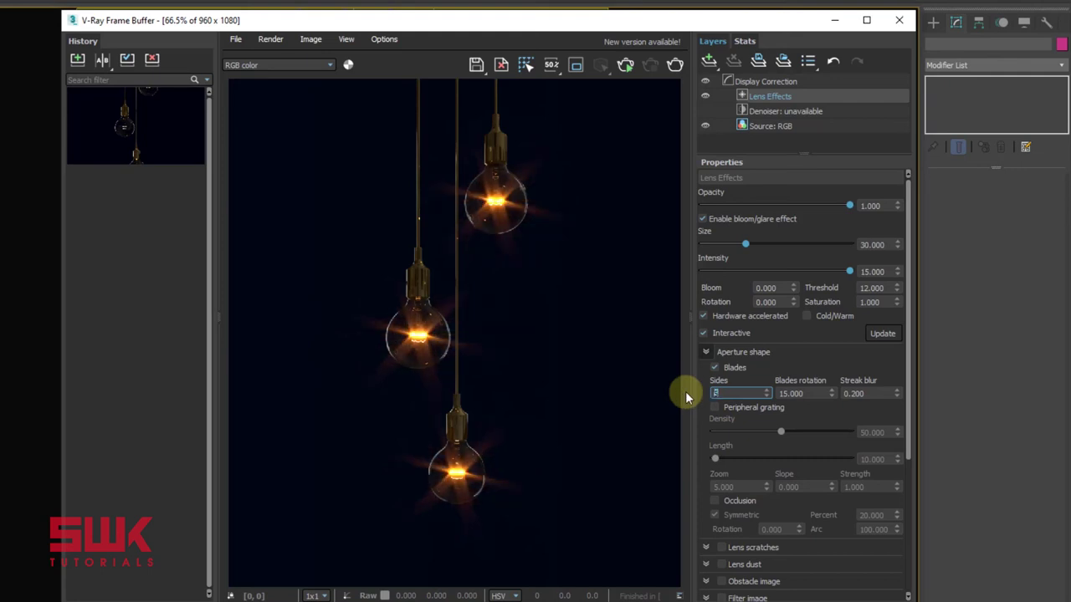
type("6")
key("Tab")
Adjust Blades rotation, trying 30 and then 45
type("30")
key("Return")
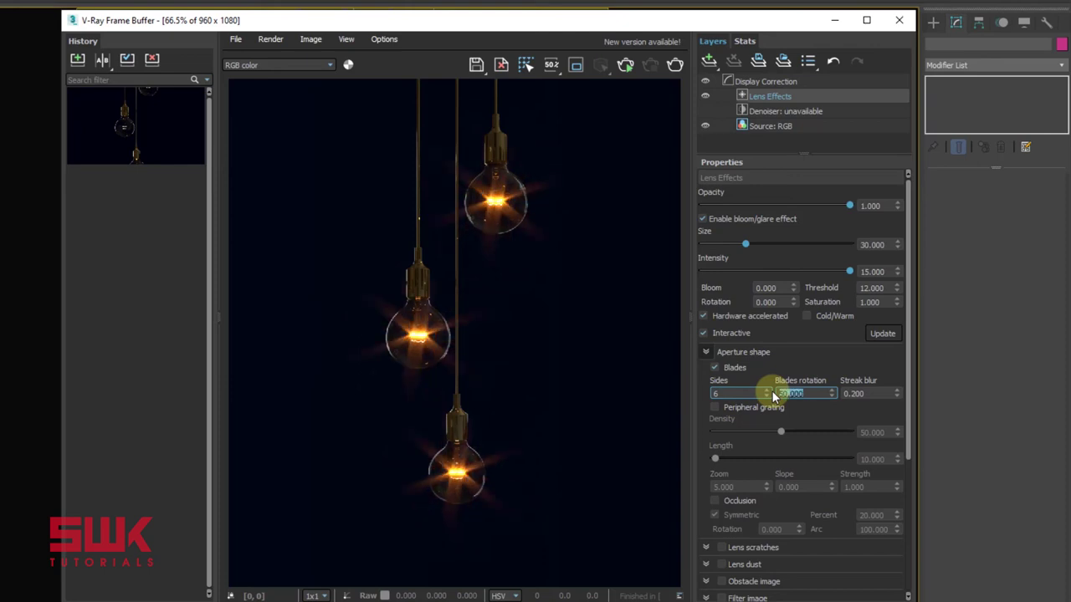
type("45")
key("Return")
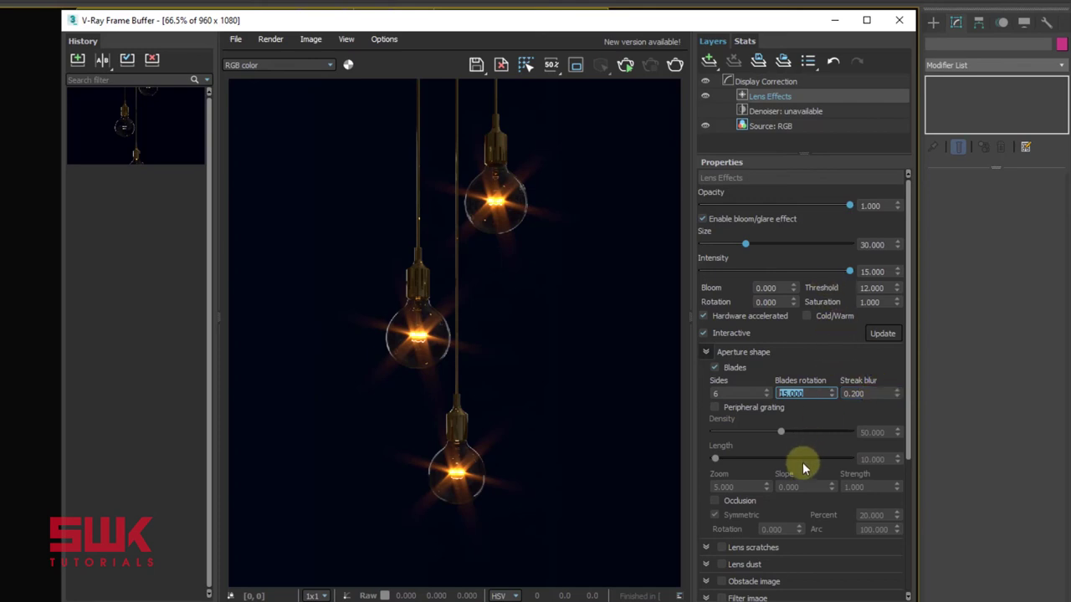
Set Streak blur to 0.5 to preview a softer aperture
scroll(803, 466, "down", 3)
left_click(868, 216)
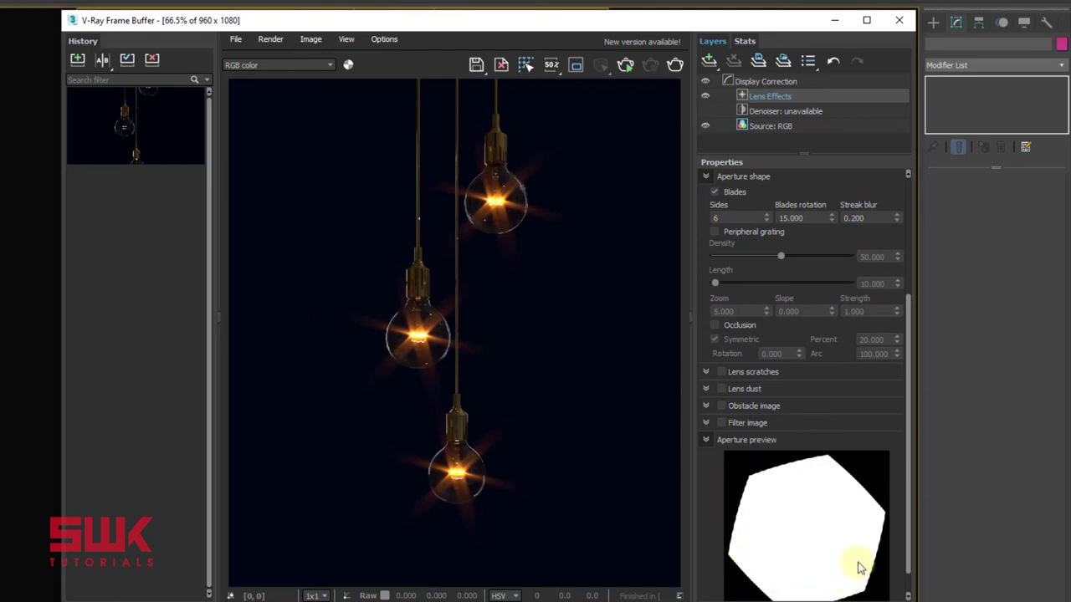
double_click(868, 217)
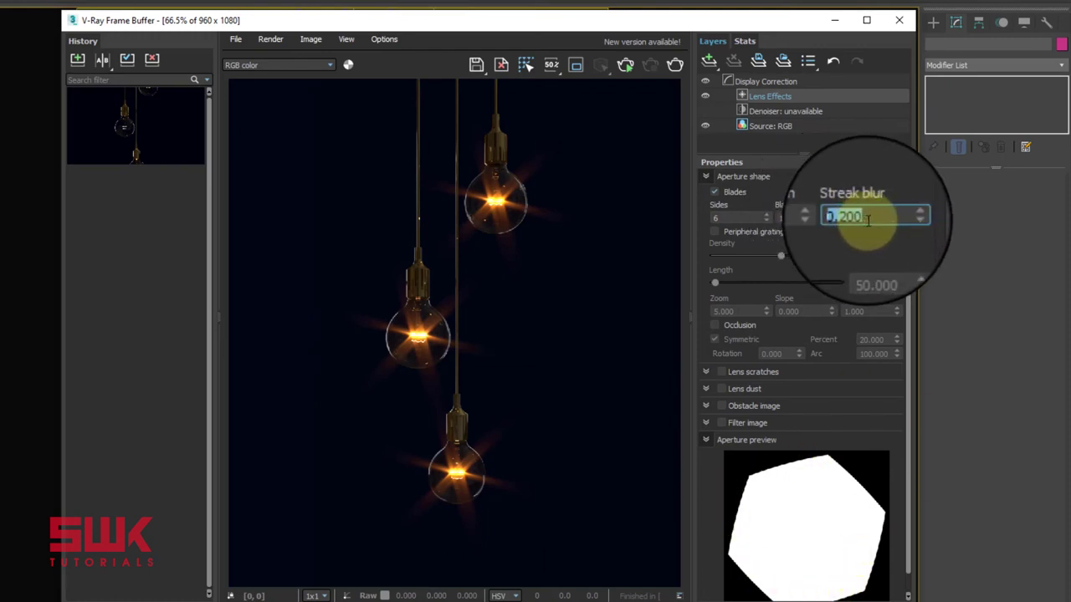
type(".")
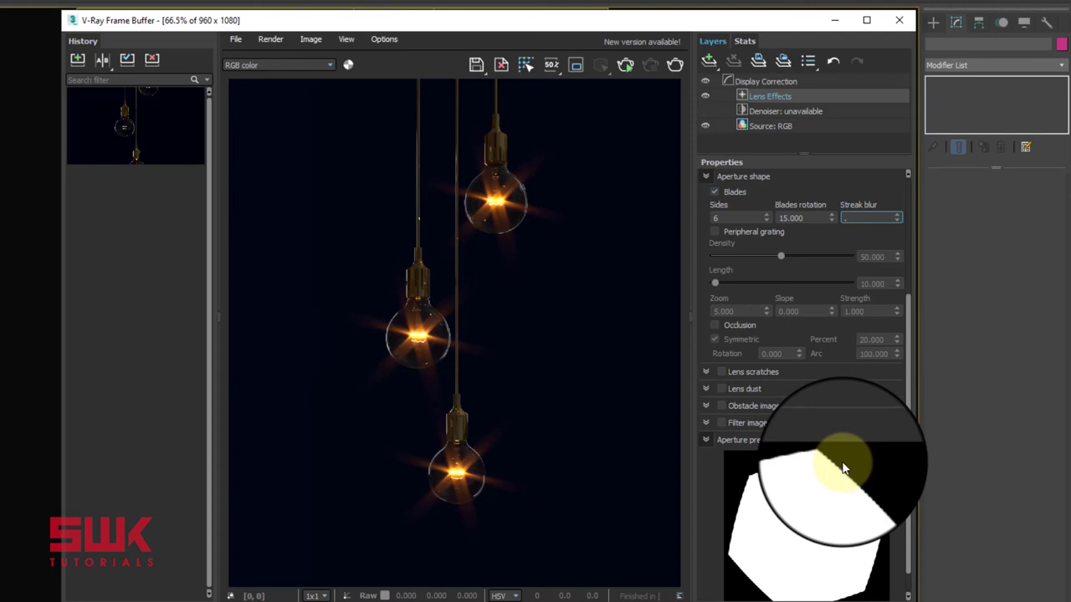
type("5")
key("Return")
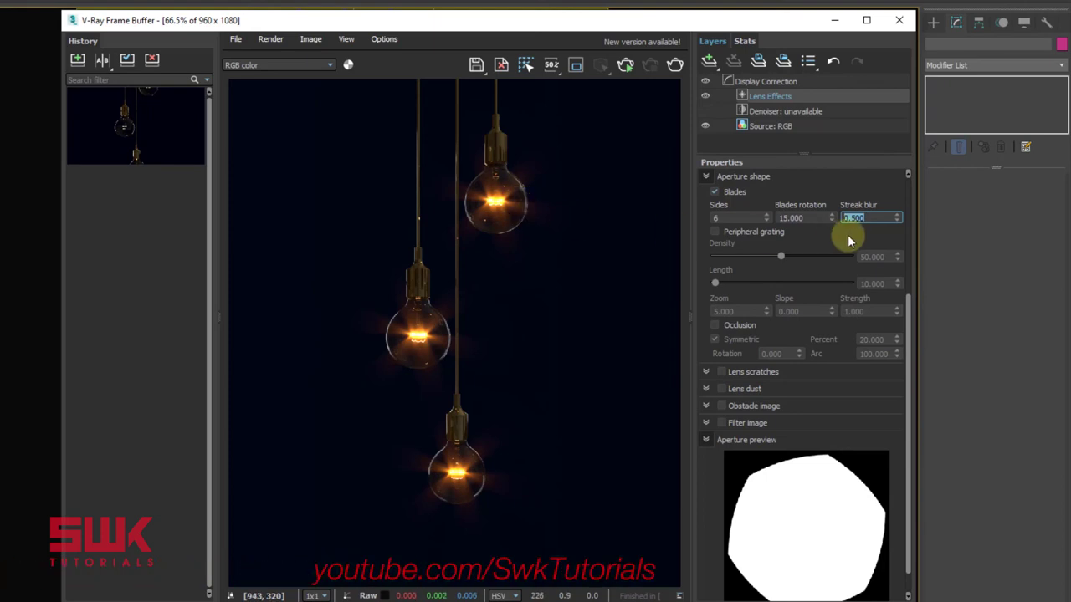
Try Streak blur 0.75 and 1, then set it to 0
type(".")
type("75")
key("Return")
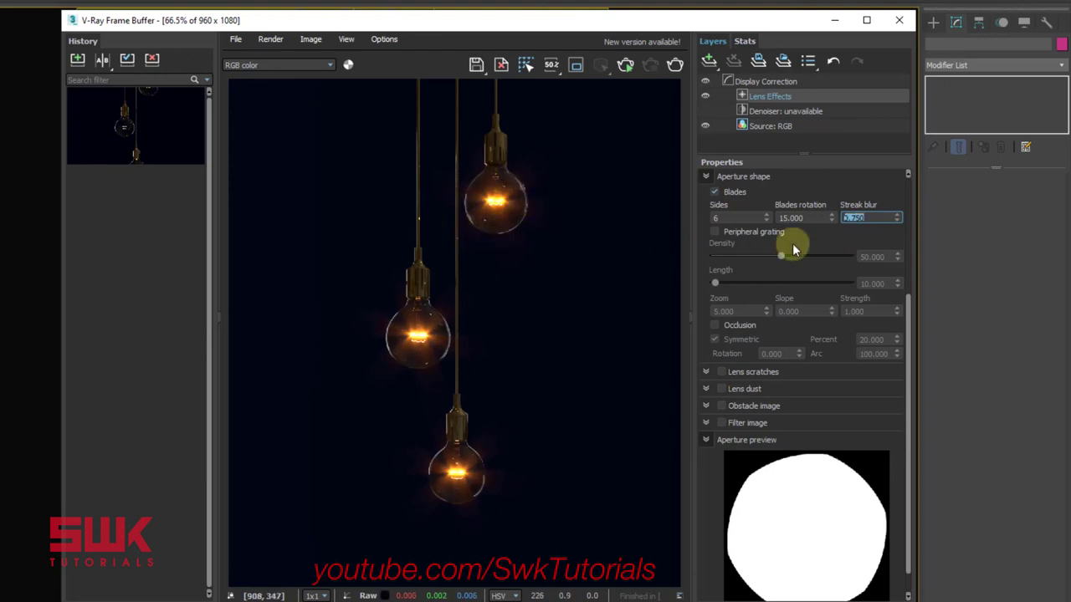
type("1")
key("Return")
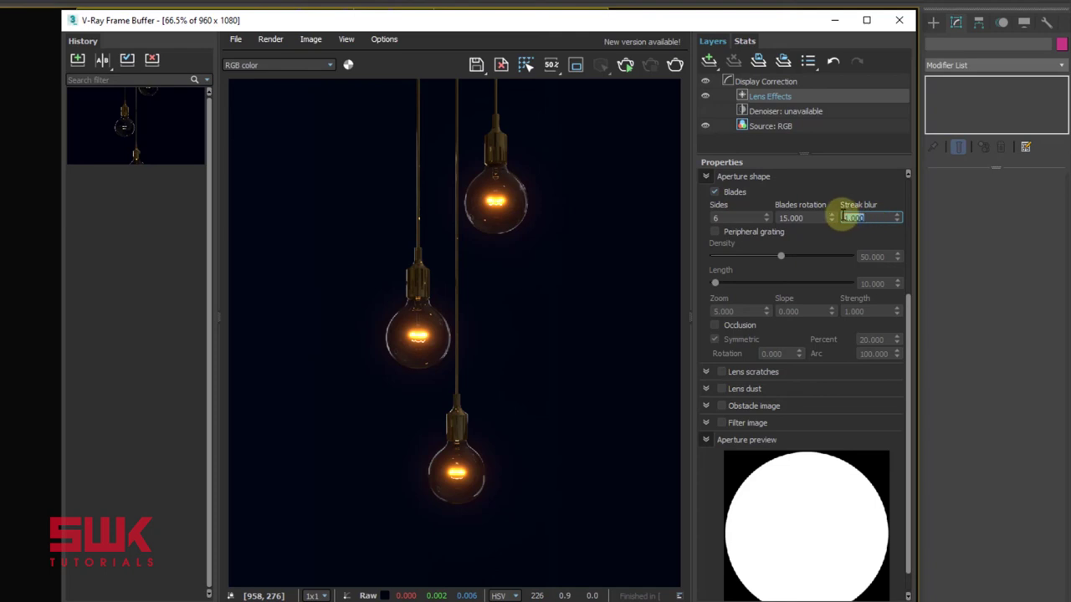
type("0")
key("Return")
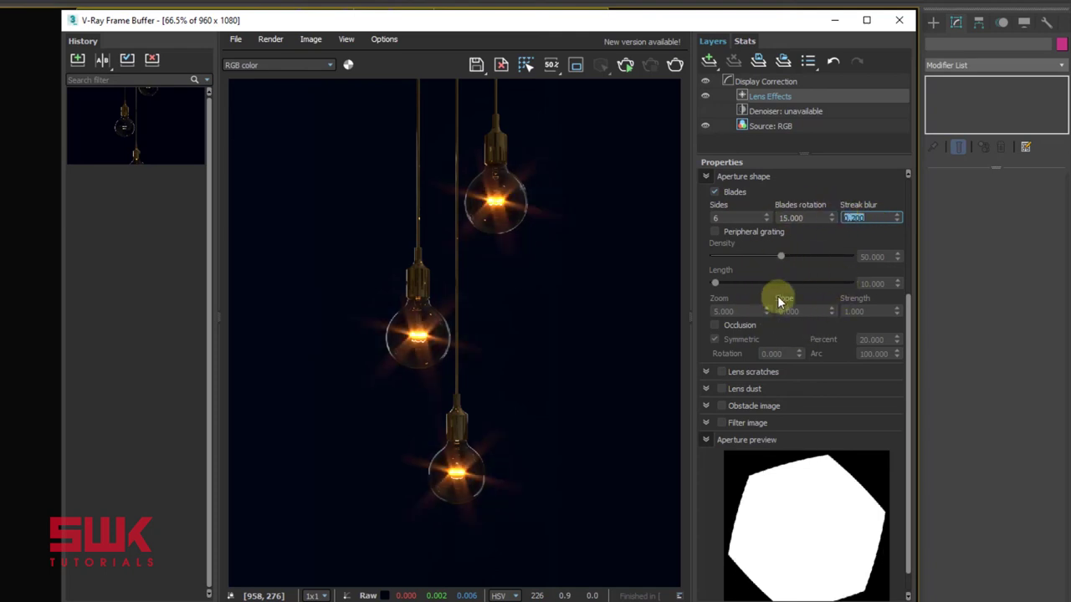
Turn on Lens dust in the V-Ray Frame Buffer with a Density of 5
left_click(708, 176)
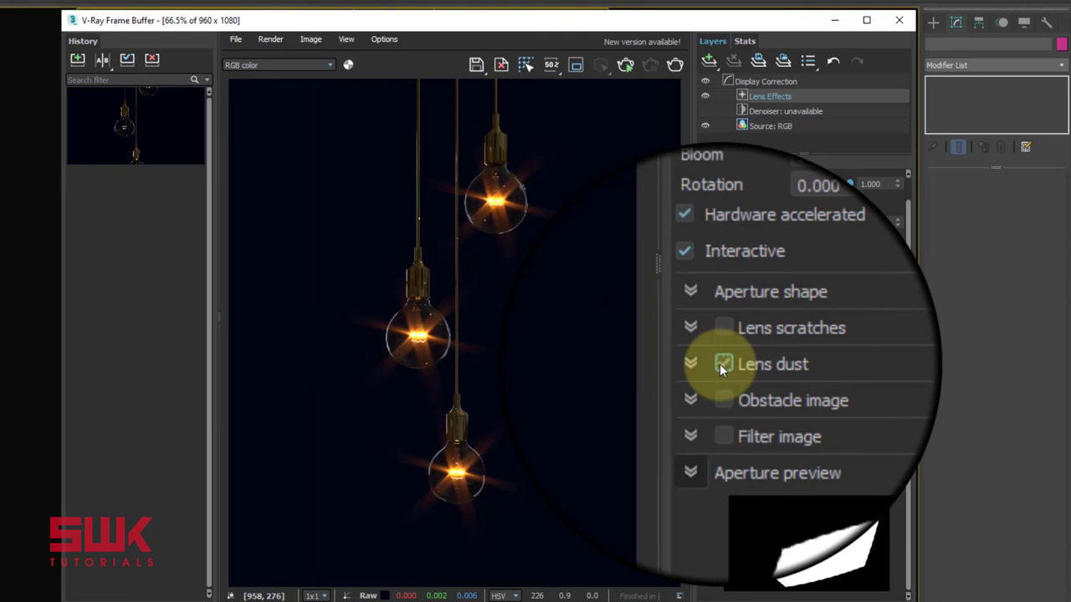
left_click(706, 363)
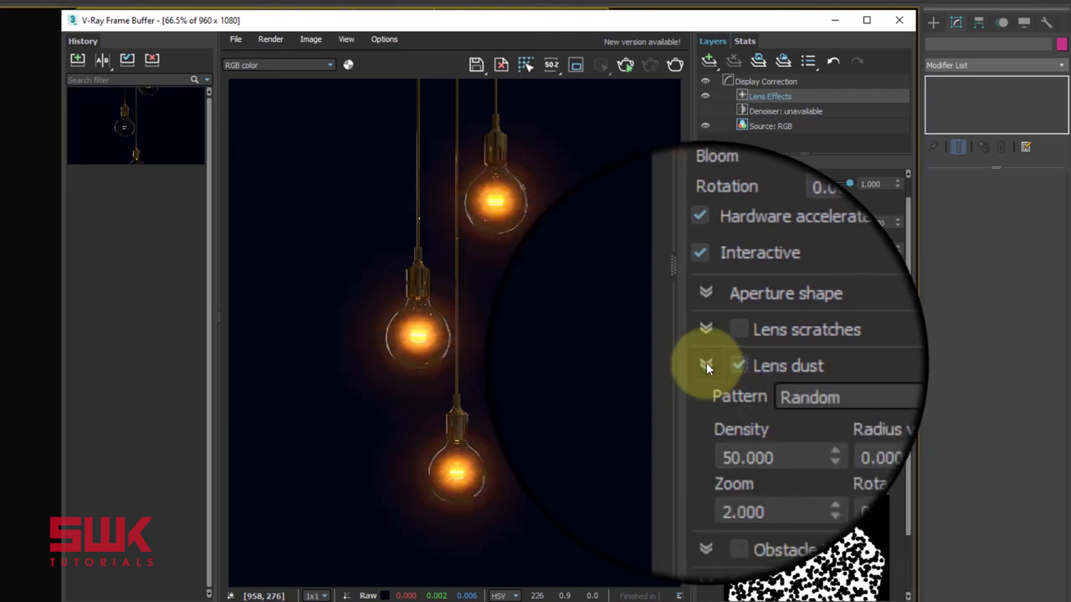
left_click(717, 407)
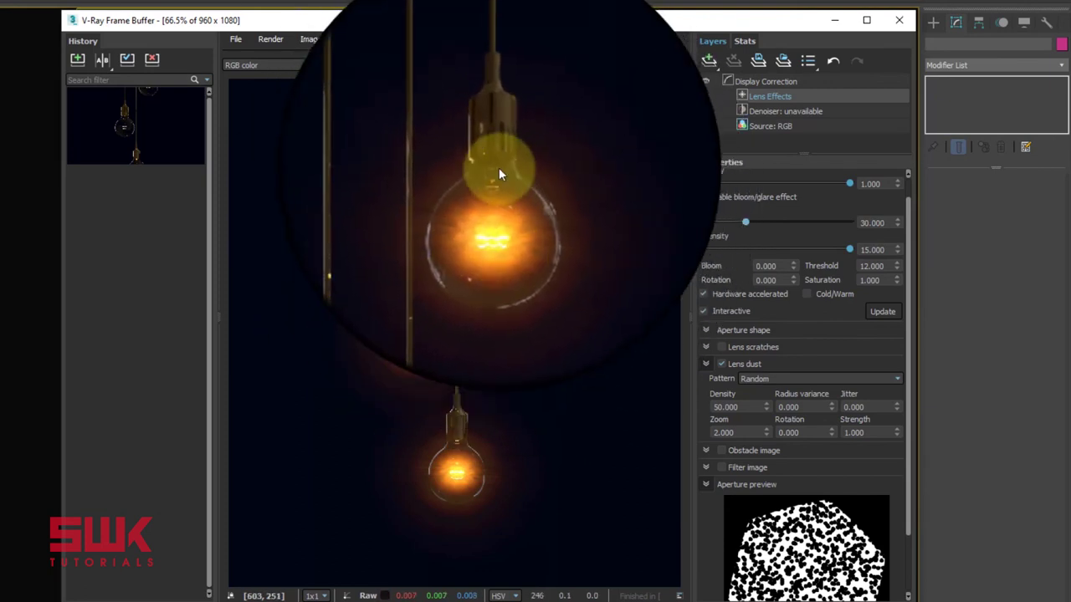
double_click(745, 404)
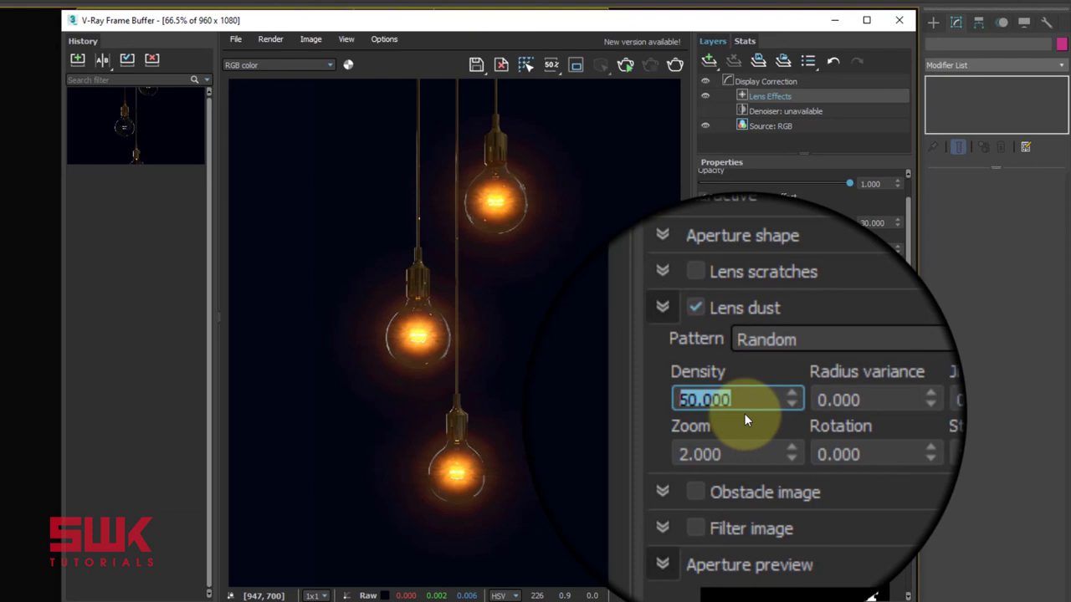
type("5")
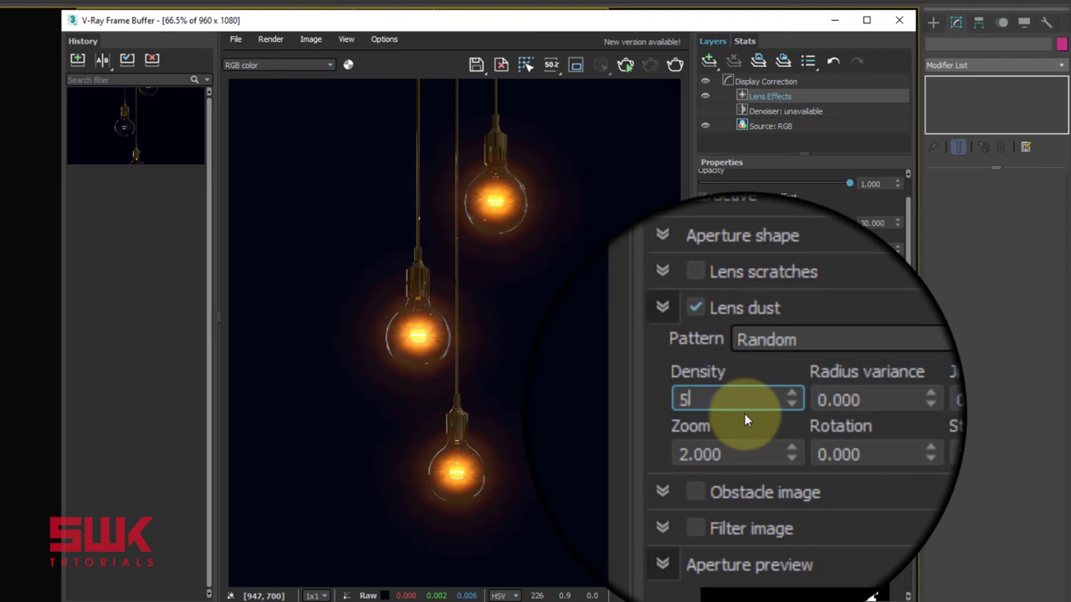
key("Return")
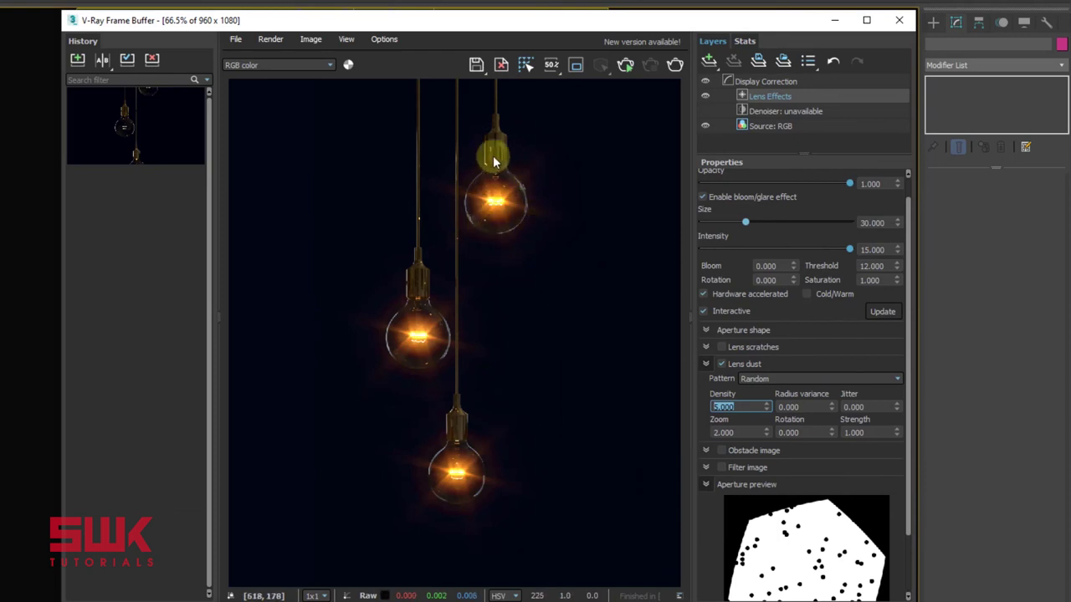
left_click(721, 366)
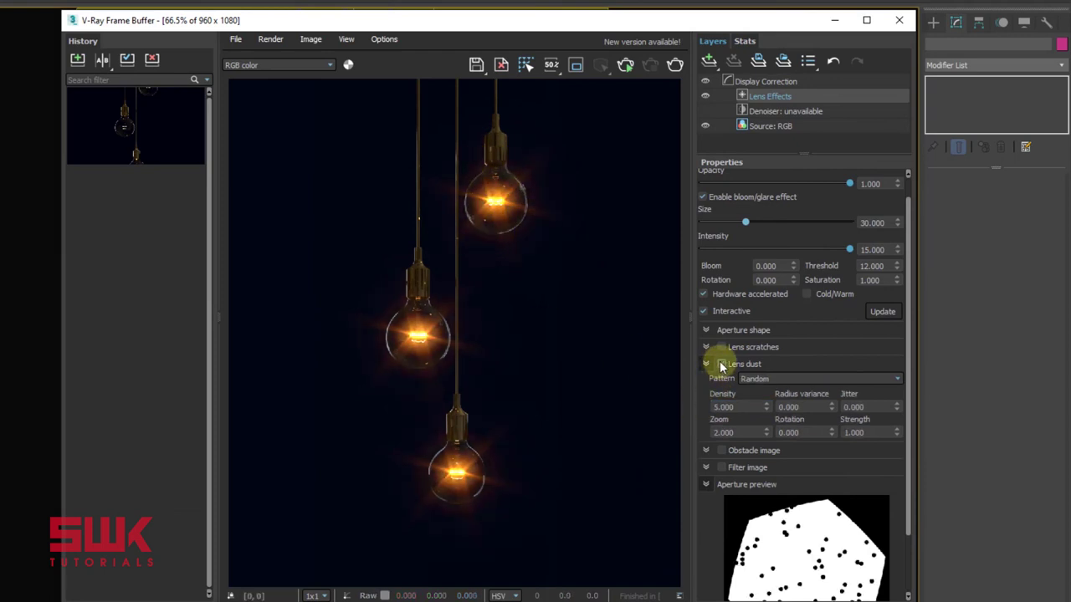
left_click(707, 363)
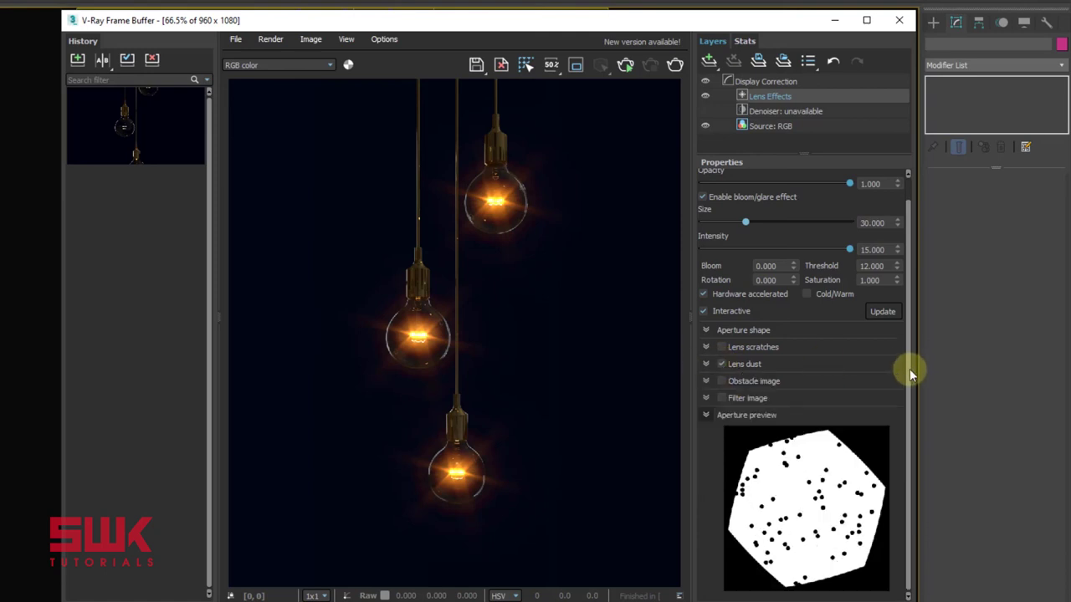
left_click_drag(909, 369, 914, 284)
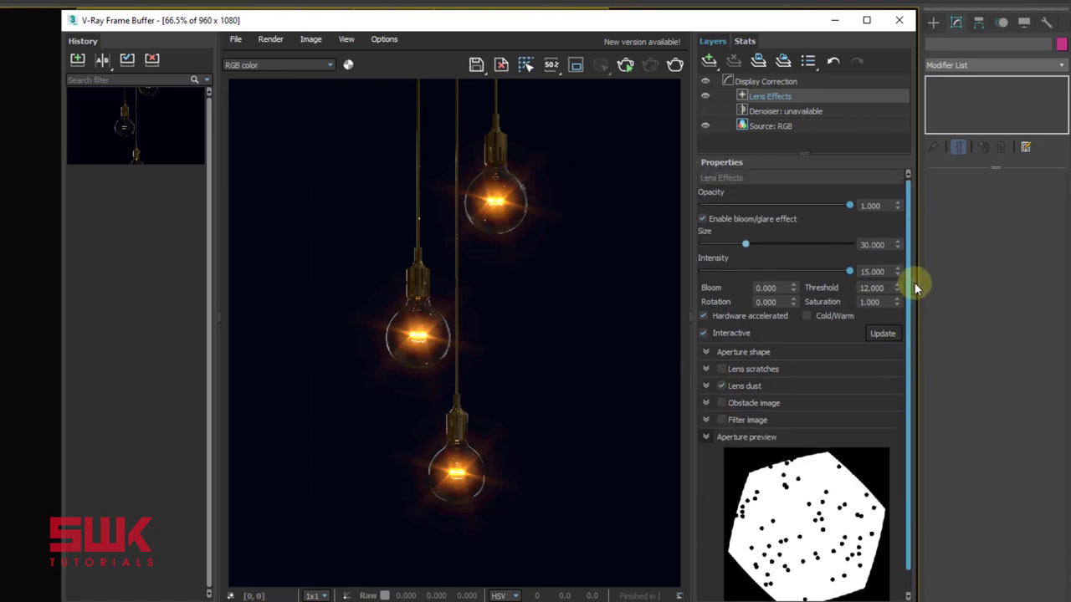
Set the Lens Effects Bloom value to 0.6
double_click(768, 287)
type("0.6")
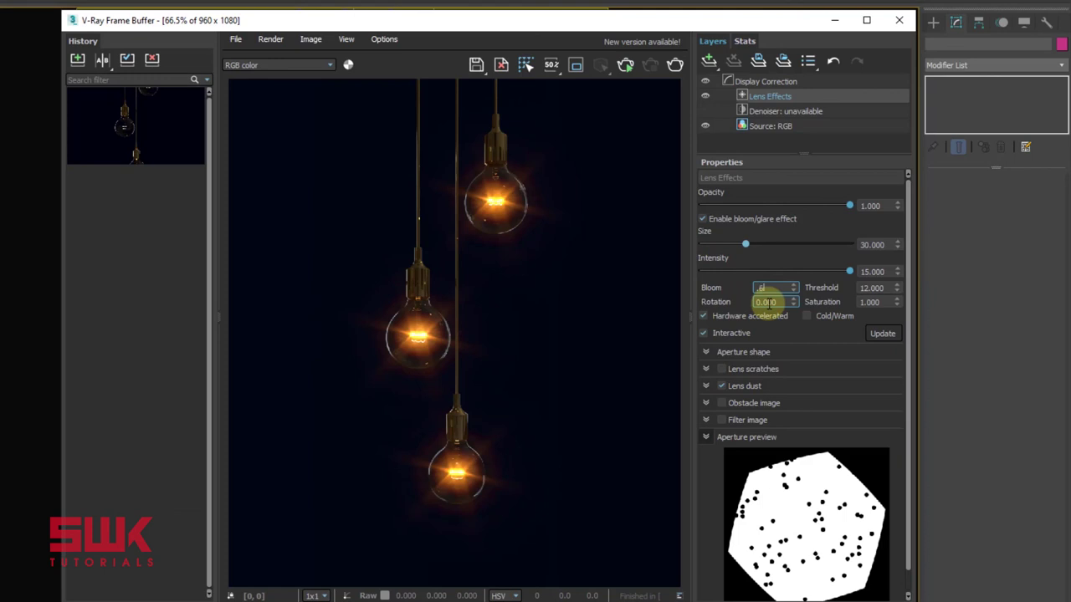
key("Return")
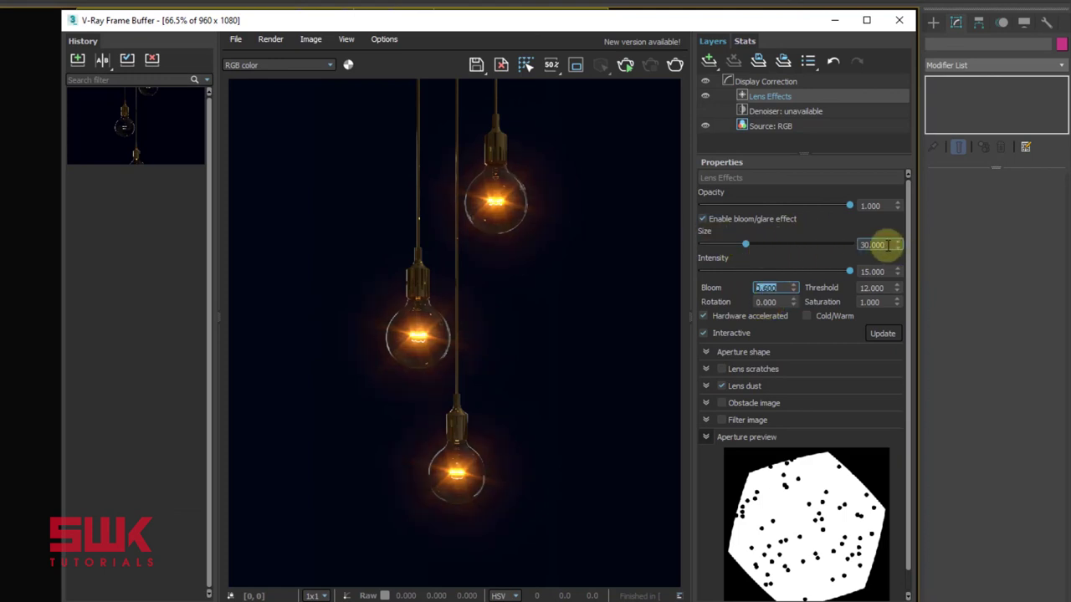
Review the glare Size, Intensity and Bloom values and the Lens dust settings
double_click(870, 244)
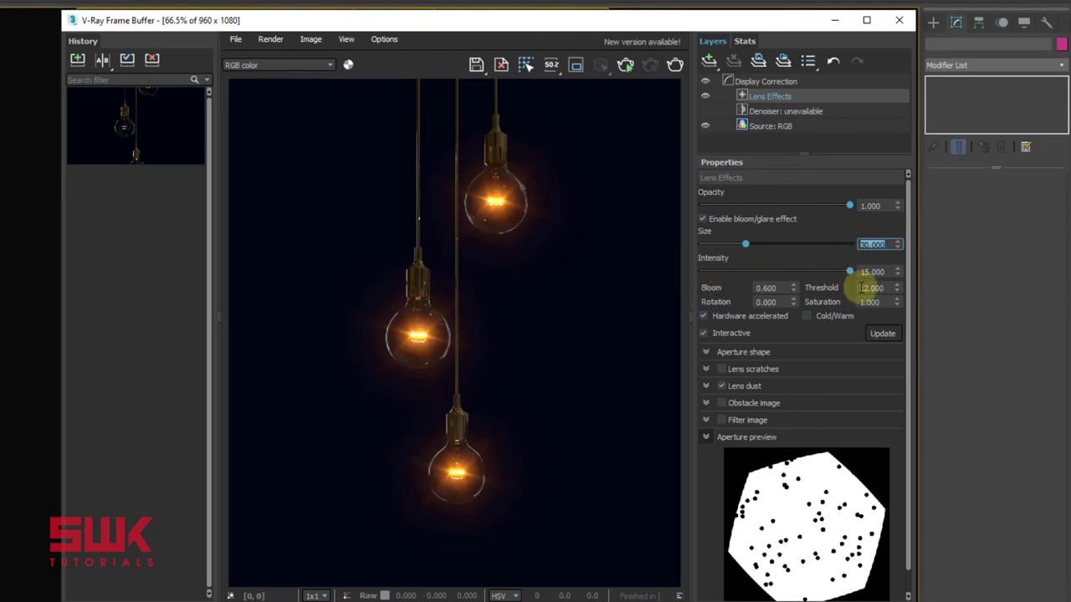
double_click(875, 271)
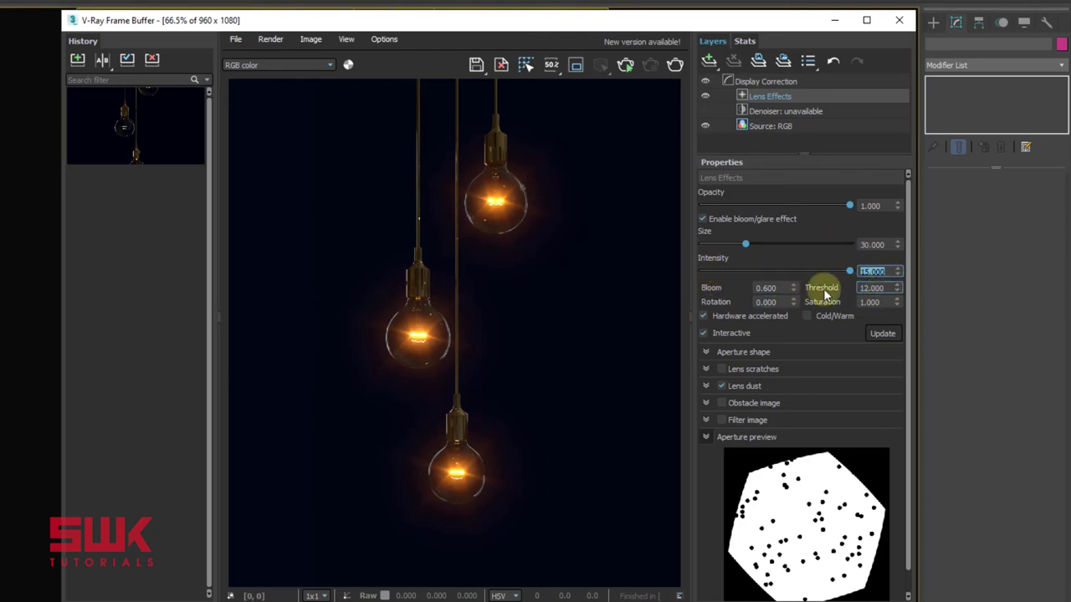
double_click(750, 287)
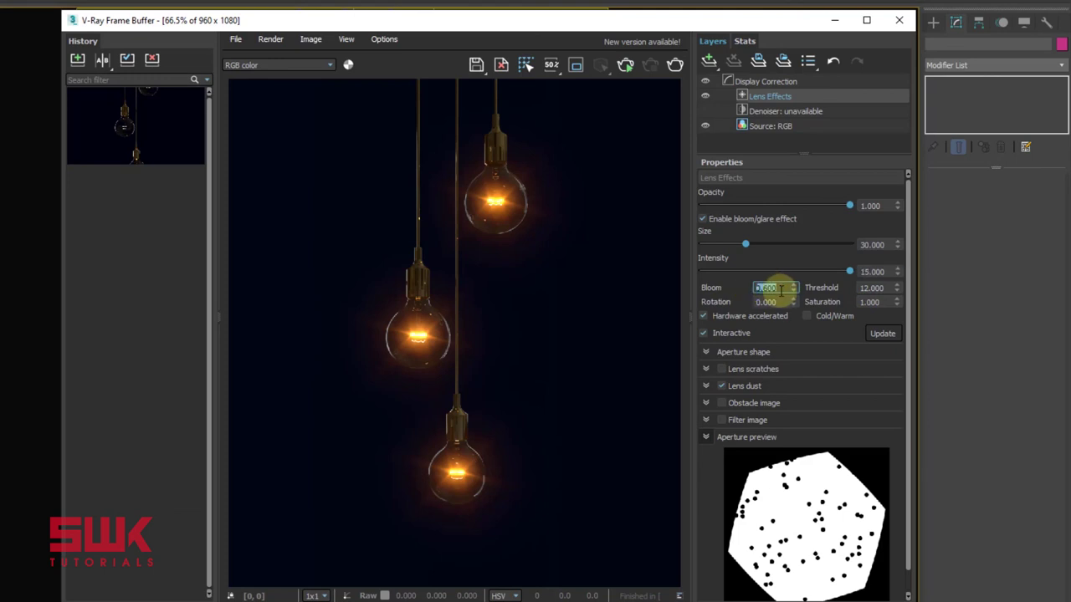
left_click(708, 386)
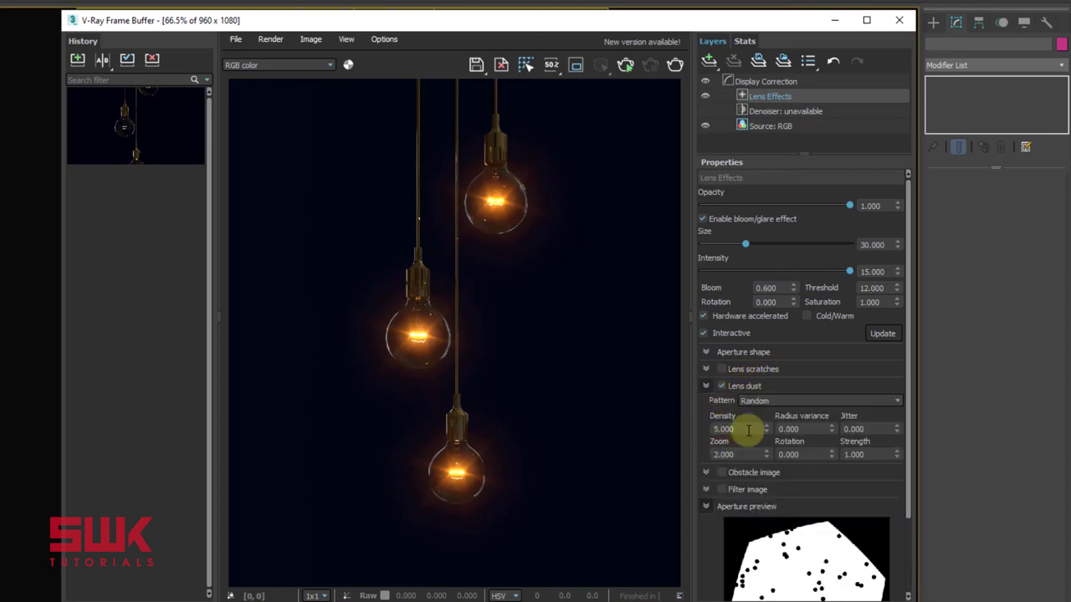
left_click(706, 385)
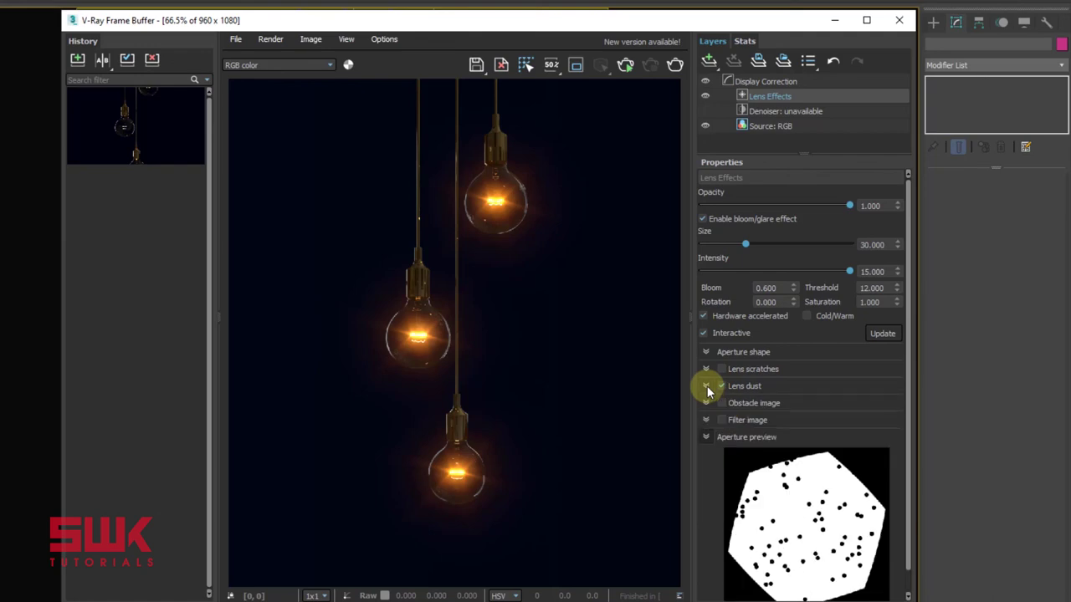